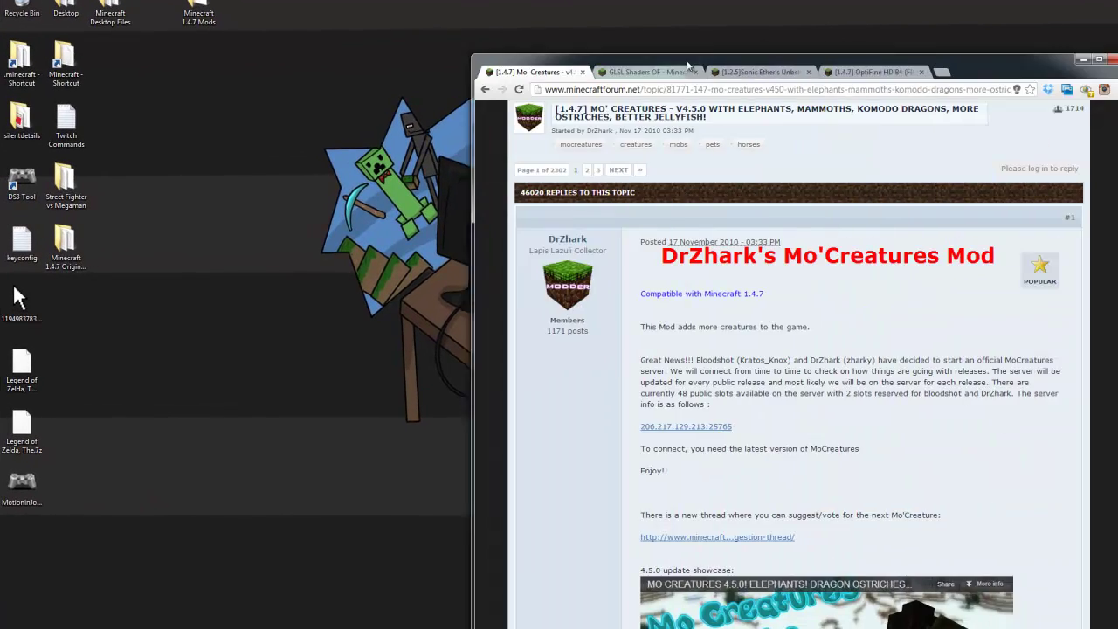
Scroll the Mo' Creatures thread to its download list showing the Forge, GUI Api and CustomMobSpawner files.
{"action": "left_click_drag", "start_coordinate": [687, 66], "coordinate": [641, 14]}
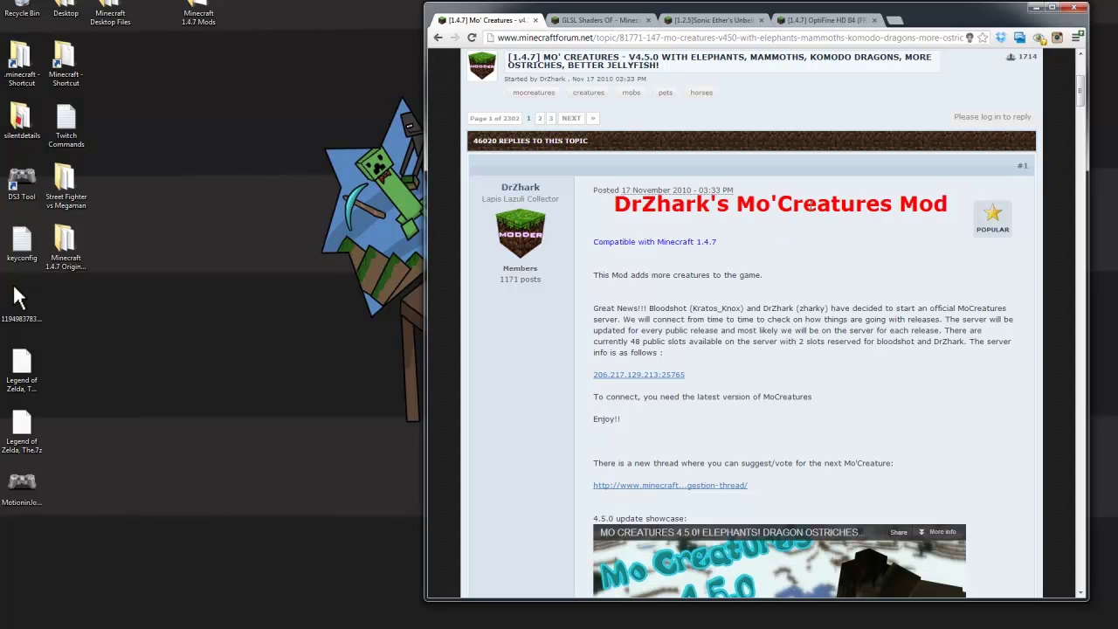
{"action": "scroll", "coordinate": [830, 245], "scroll_direction": "down", "scroll_amount": 1}
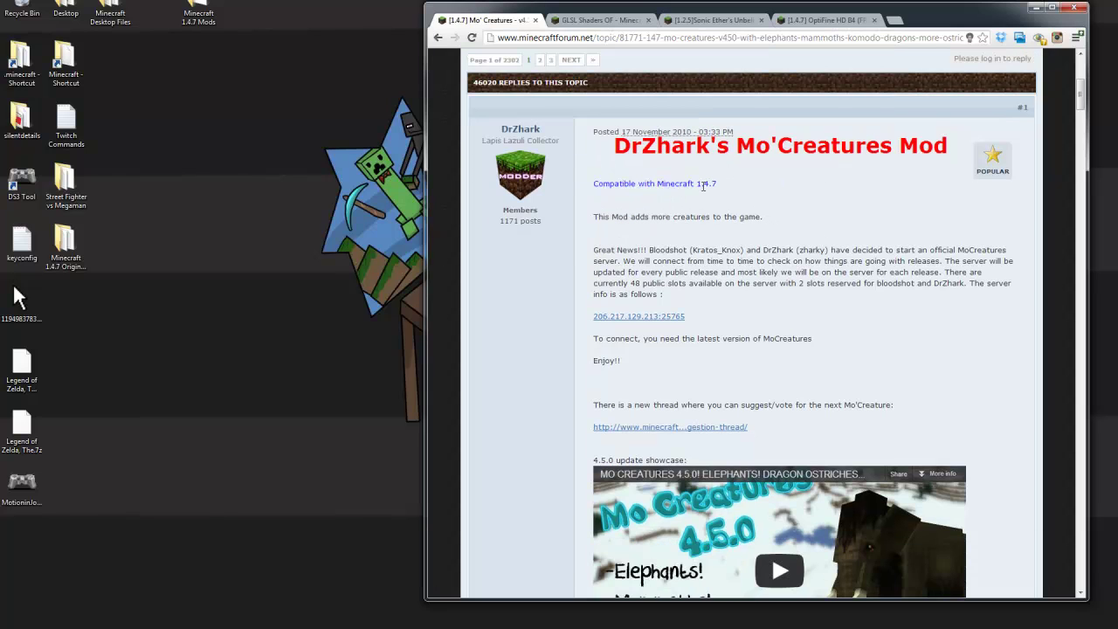
{"action": "scroll", "coordinate": [709, 200], "scroll_direction": "down", "scroll_amount": 15}
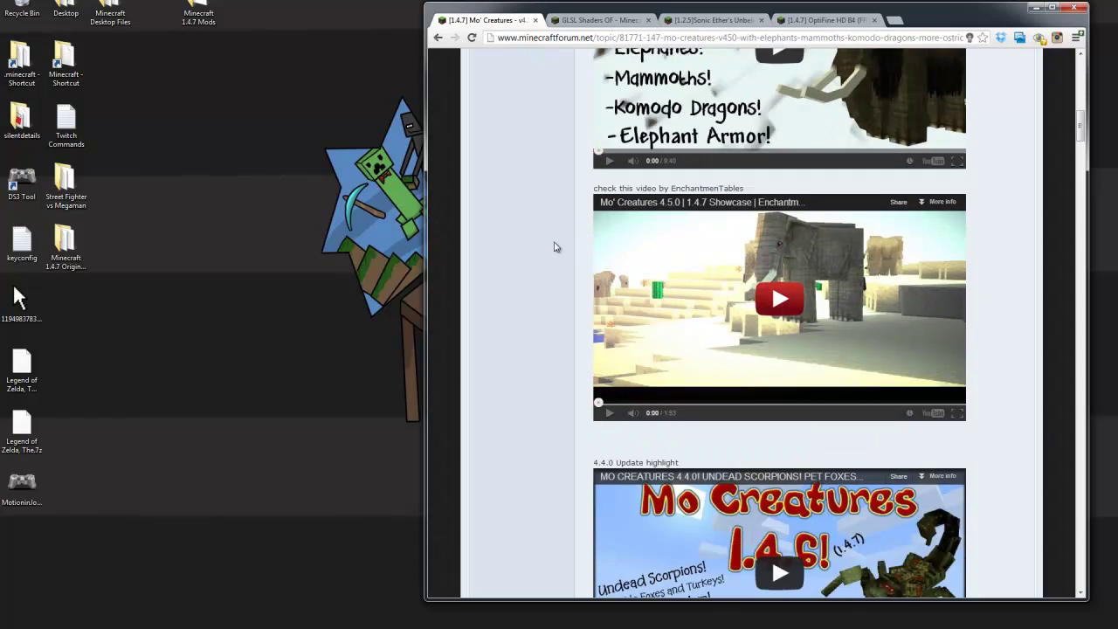
{"action": "scroll", "coordinate": [579, 253], "scroll_direction": "down", "scroll_amount": 4}
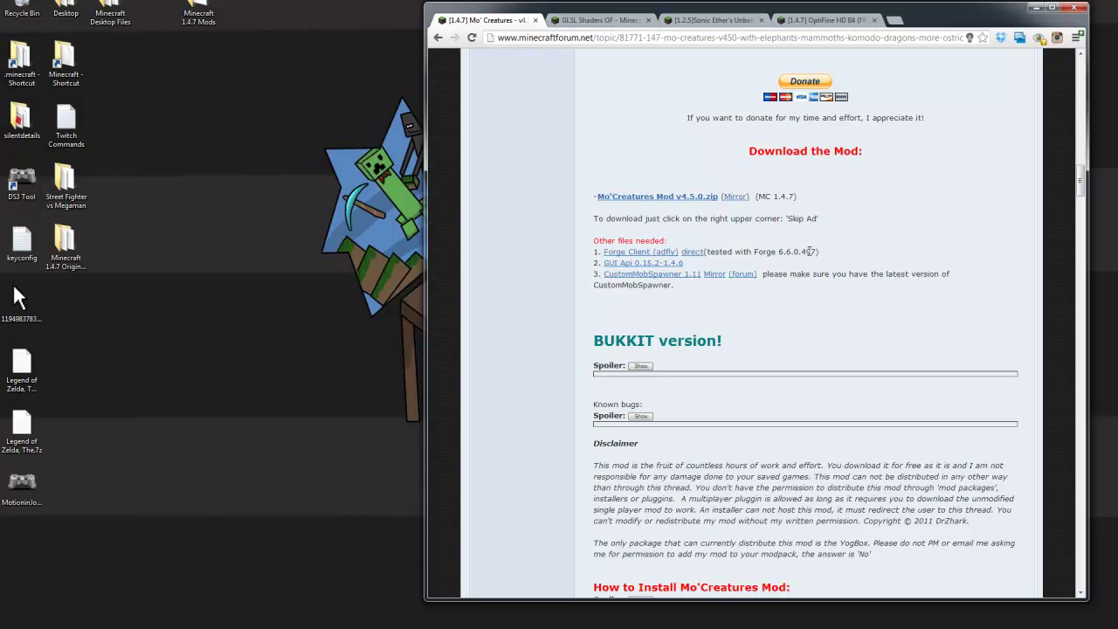
{"action": "left_click_drag", "start_coordinate": [816, 251], "coordinate": [779, 251]}
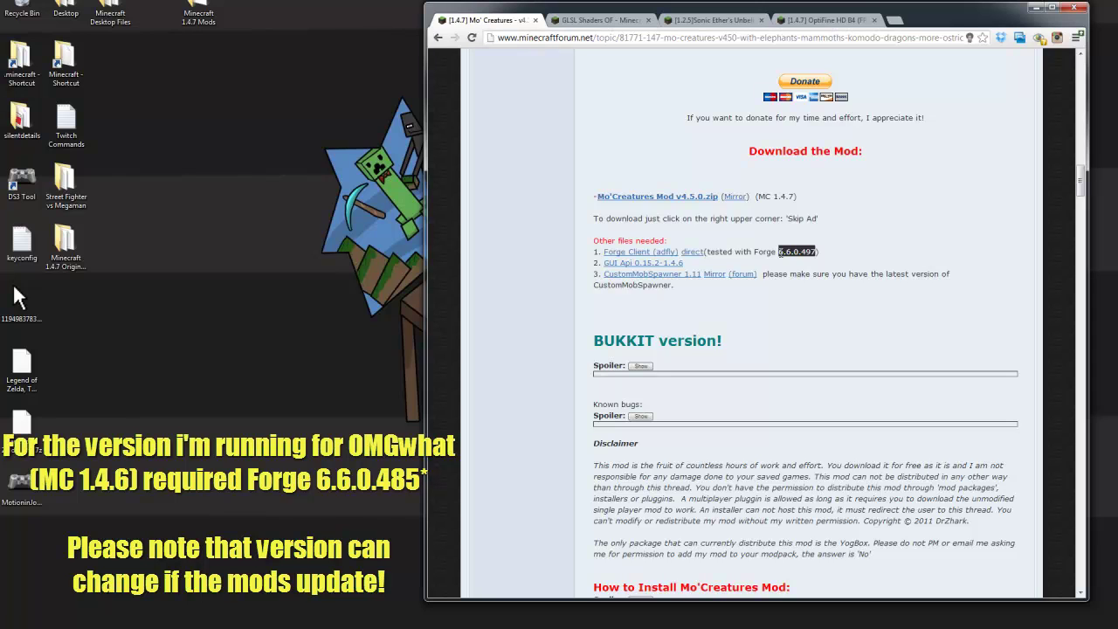
{"action": "left_click_drag", "start_coordinate": [819, 253], "coordinate": [784, 252]}
{"action": "left_click", "coordinate": [817, 251]}
{"action": "left_click", "coordinate": [814, 250]}
{"action": "left_click_drag", "start_coordinate": [816, 251], "coordinate": [778, 252]}
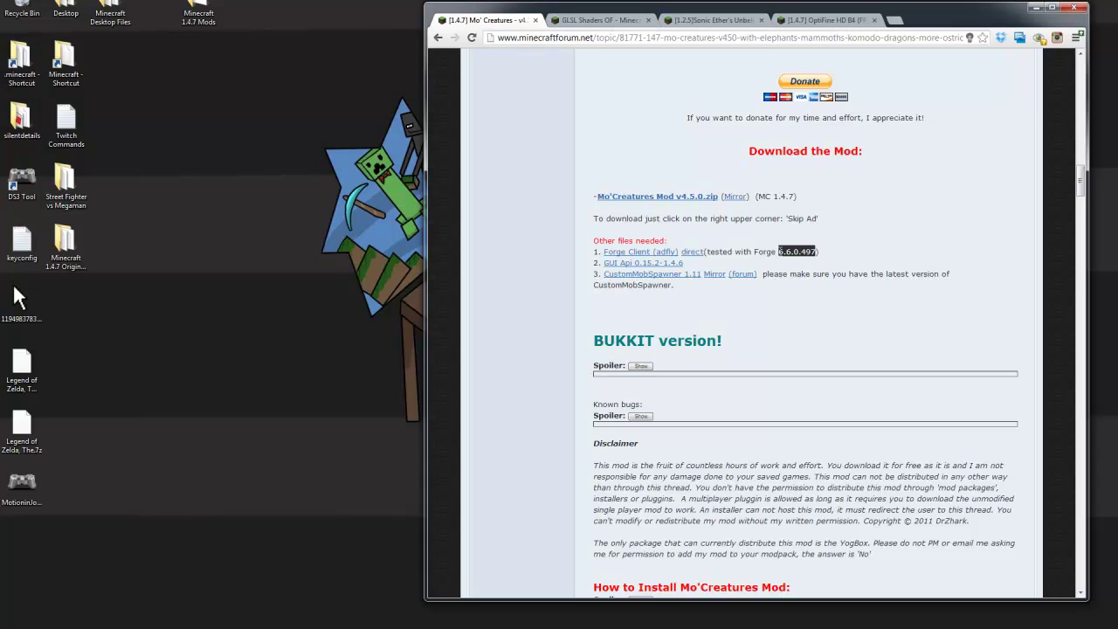
{"action": "left_click", "coordinate": [832, 260]}
{"action": "left_click_drag", "start_coordinate": [817, 252], "coordinate": [715, 253]}
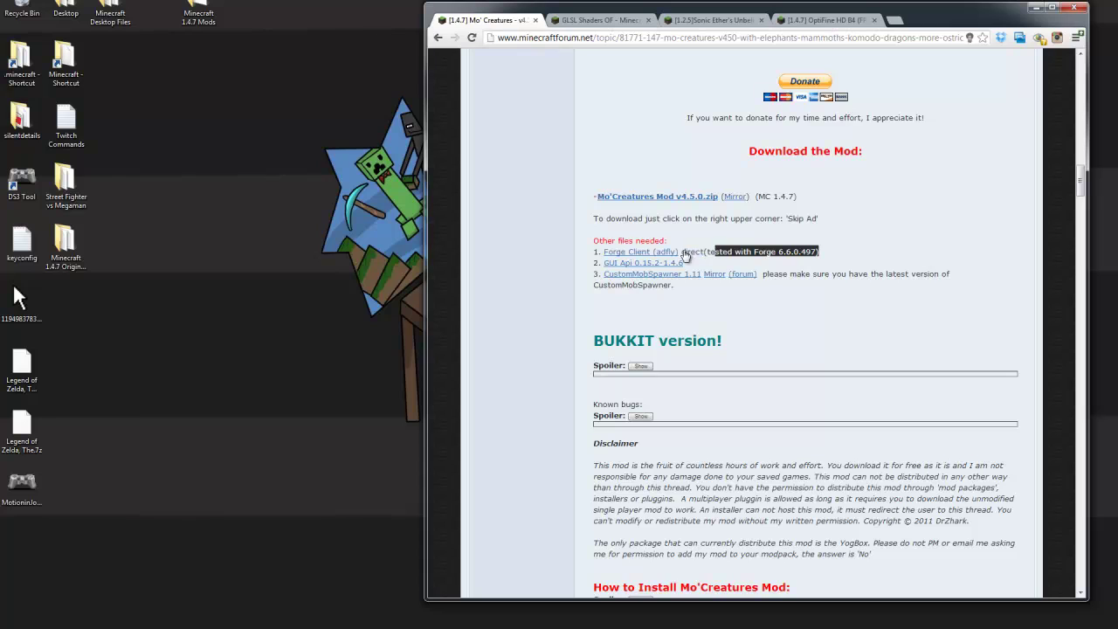
{"action": "left_click", "coordinate": [824, 253]}
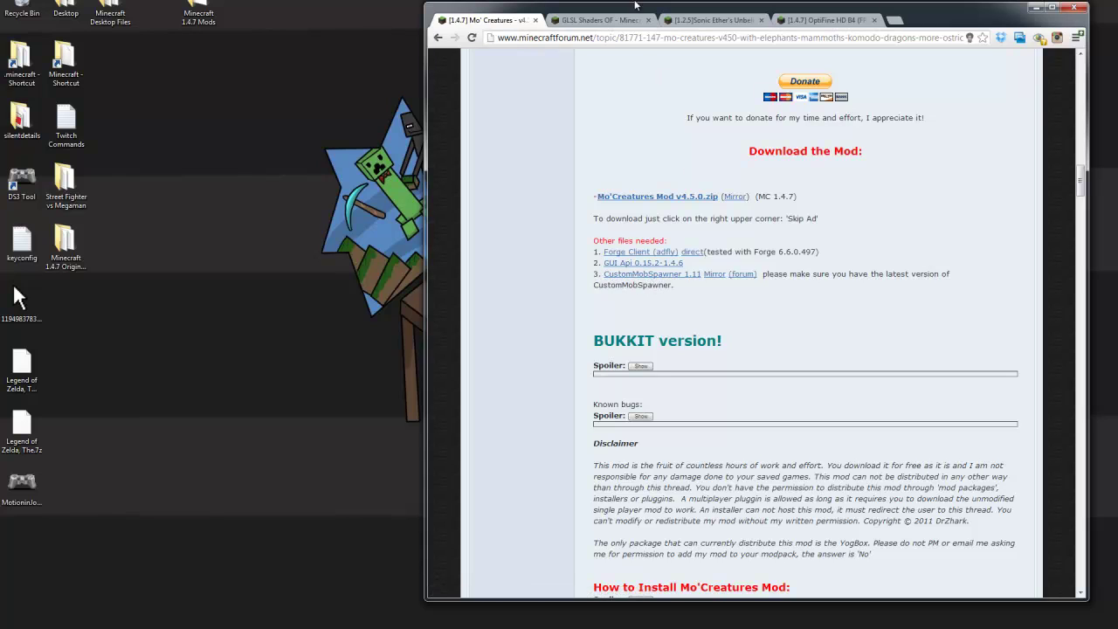
{"action": "left_click", "coordinate": [828, 27]}
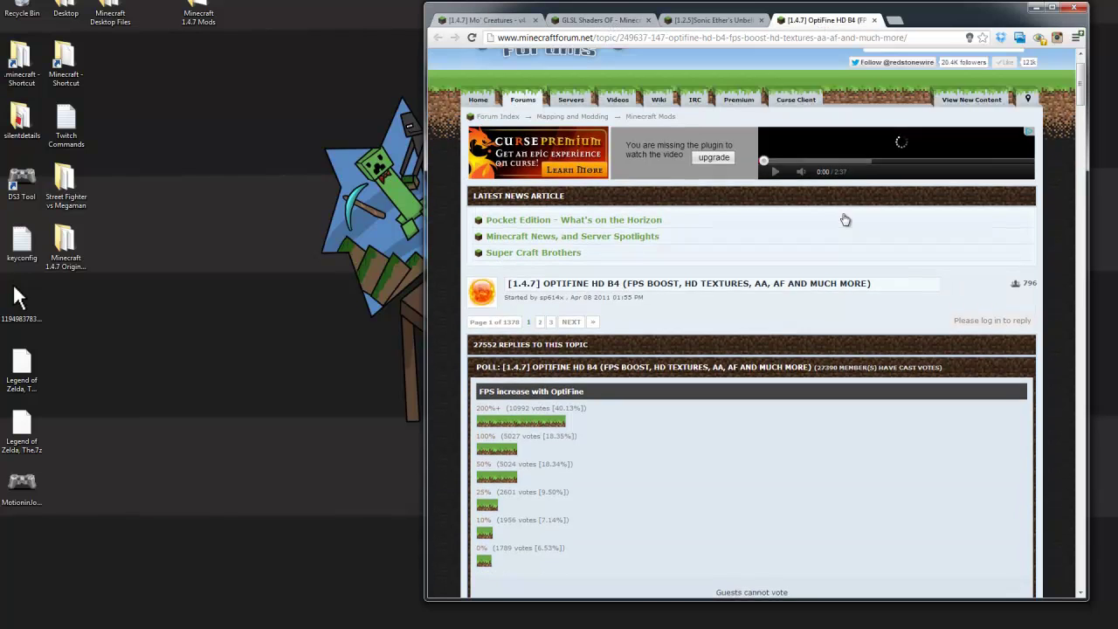
{"action": "left_click", "coordinate": [617, 19]}
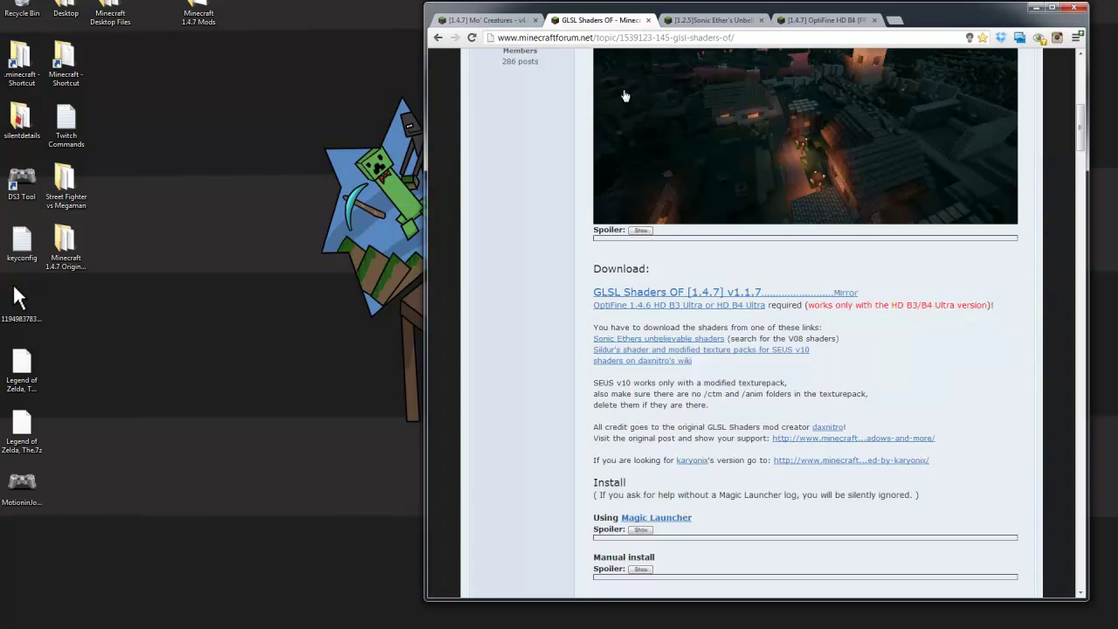
{"action": "scroll", "coordinate": [568, 152], "scroll_direction": "up", "scroll_amount": 2}
{"action": "scroll", "coordinate": [569, 152], "scroll_direction": "down", "scroll_amount": 1}
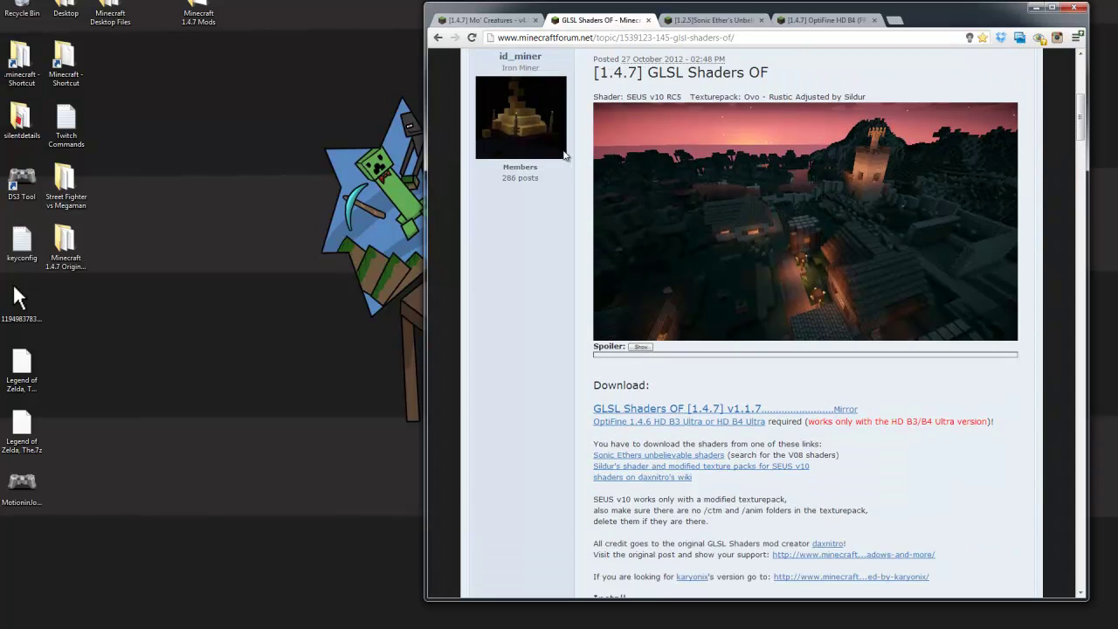
{"action": "left_click", "coordinate": [487, 19]}
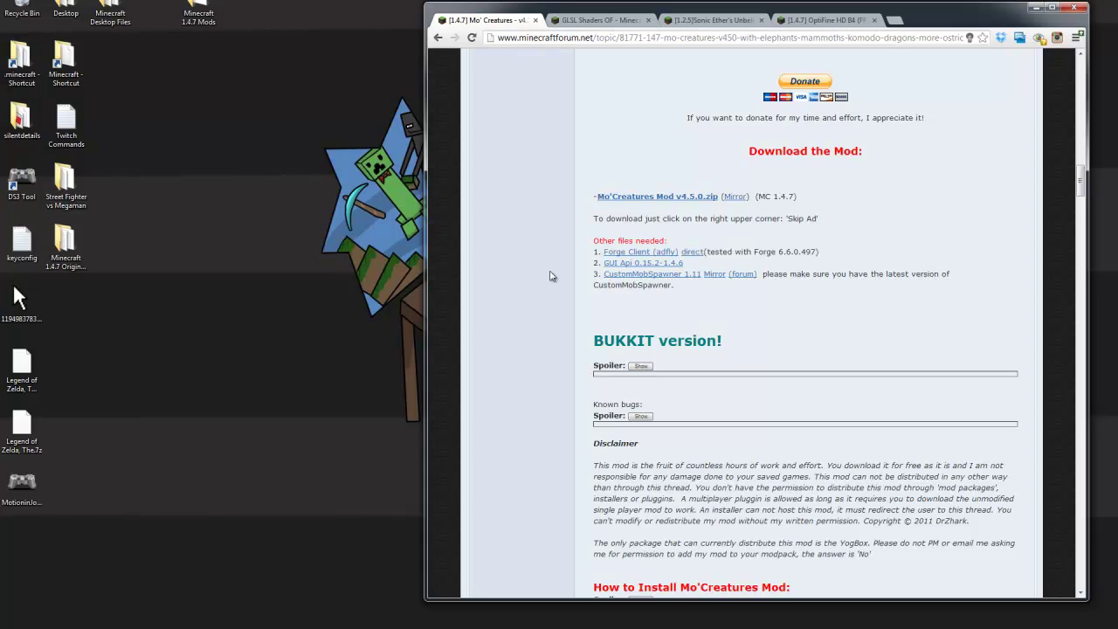
Highlight the tested Forge version 6.6.0.497, then switch to the GLSL Shaders OF thread.
{"action": "scroll", "coordinate": [542, 274], "scroll_direction": "up", "scroll_amount": 3}
{"action": "scroll", "coordinate": [540, 276], "scroll_direction": "up", "scroll_amount": 7}
{"action": "scroll", "coordinate": [545, 277], "scroll_direction": "down", "scroll_amount": 10}
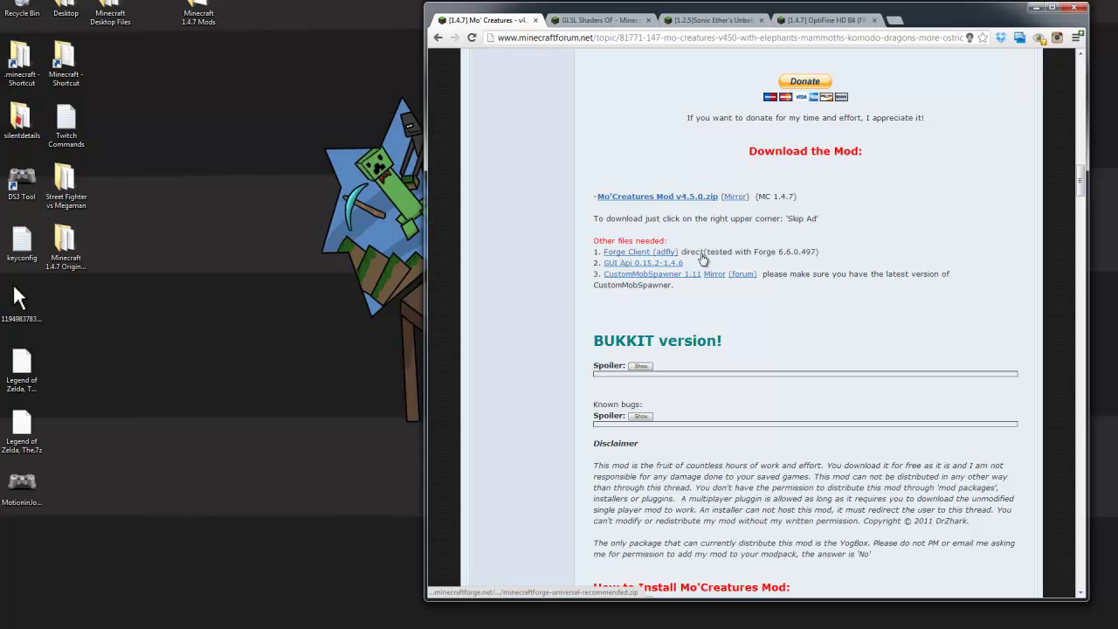
{"action": "left_click_drag", "start_coordinate": [817, 253], "coordinate": [778, 253]}
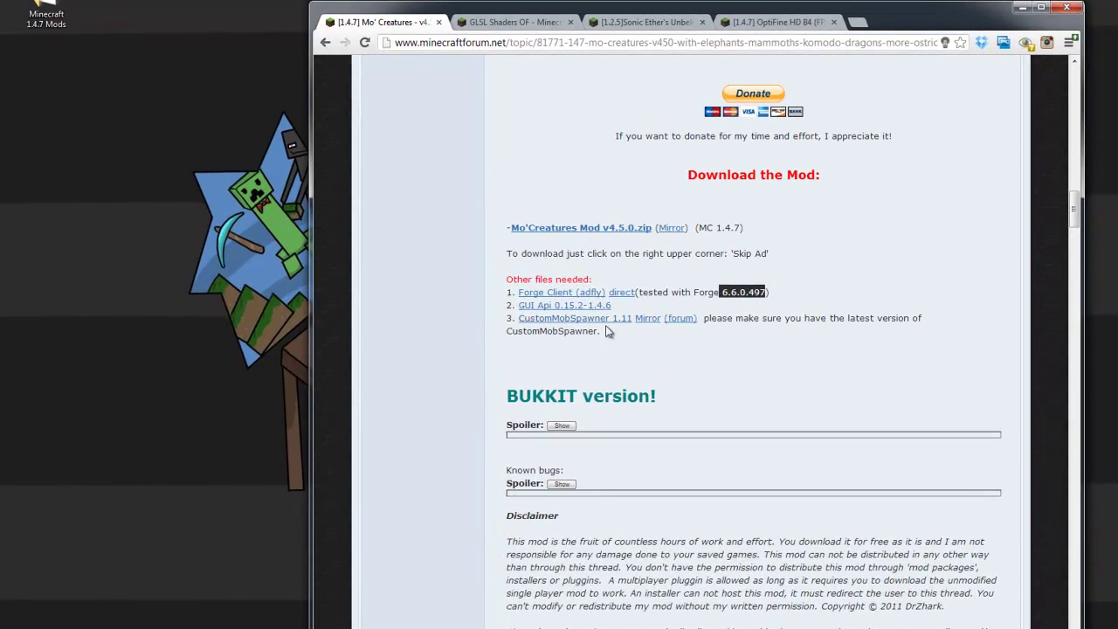
{"action": "left_click", "coordinate": [494, 21]}
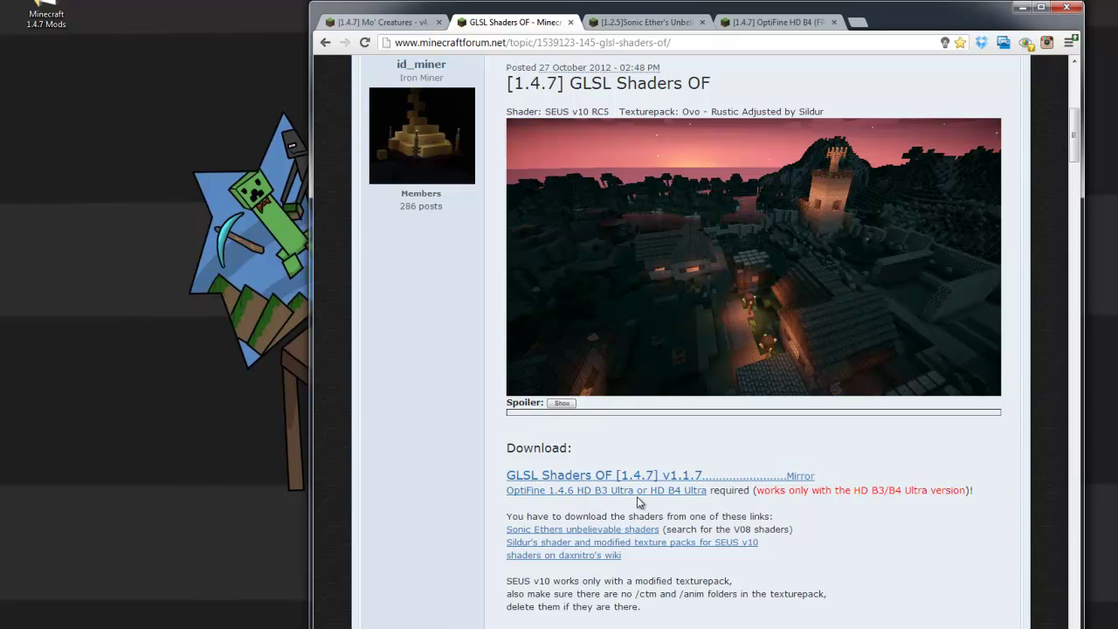
Look over the OptiFine HD B4 Ultra editions for 1.4.6/1.4.7, then switch to Sonic Ether's shaders thread.
{"action": "left_click", "coordinate": [724, 28]}
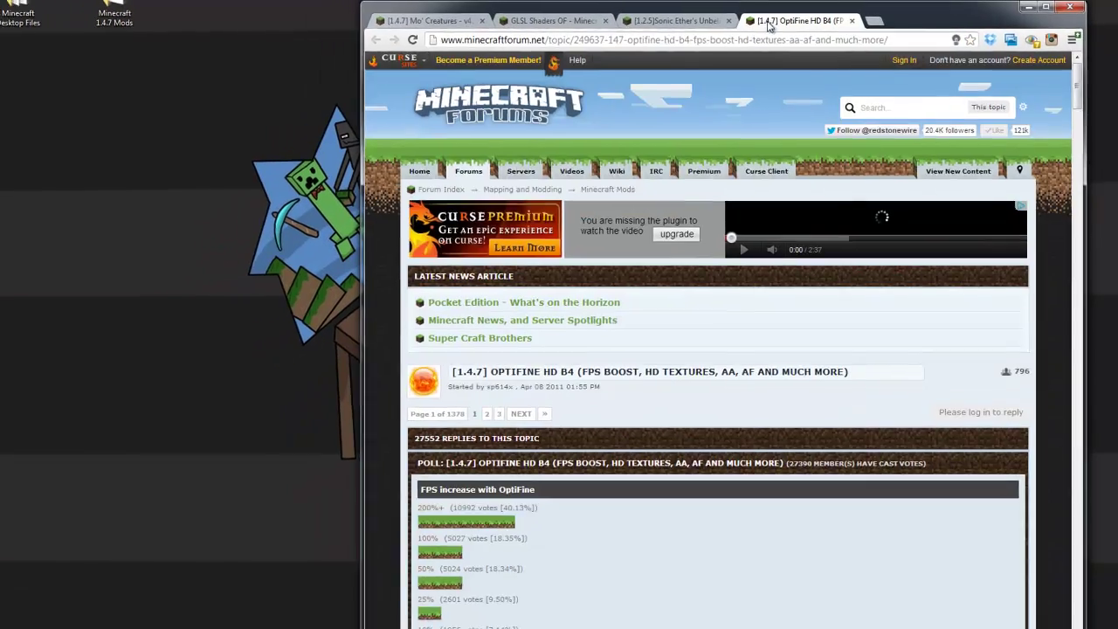
{"action": "scroll", "coordinate": [708, 397], "scroll_direction": "down", "scroll_amount": 5}
{"action": "scroll", "coordinate": [708, 396], "scroll_direction": "down", "scroll_amount": 1}
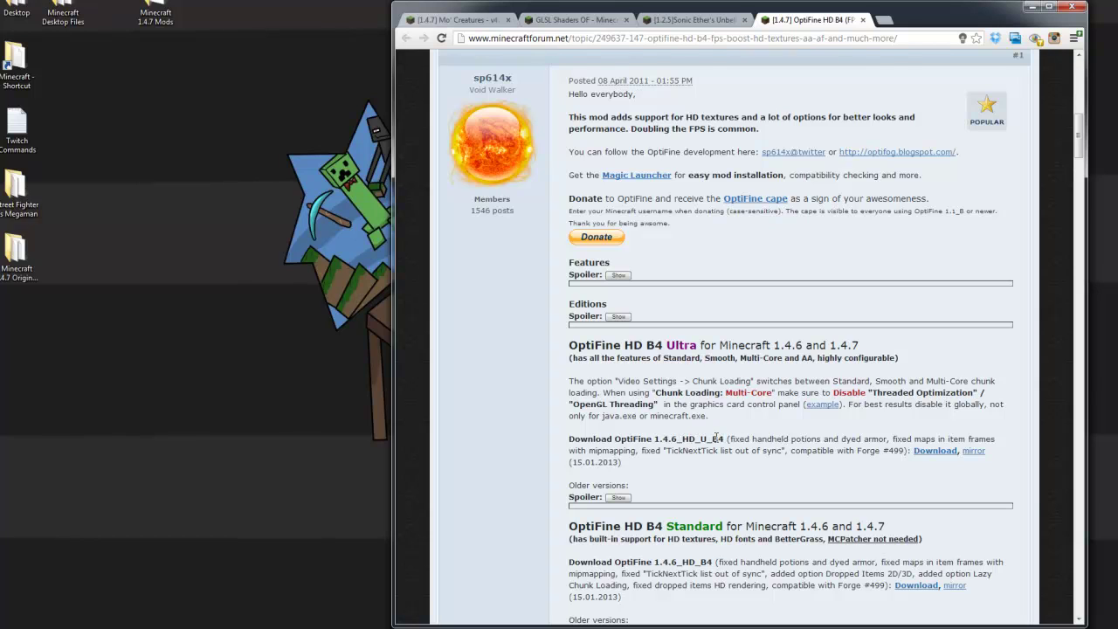
{"action": "scroll", "coordinate": [716, 438], "scroll_direction": "down", "scroll_amount": 2}
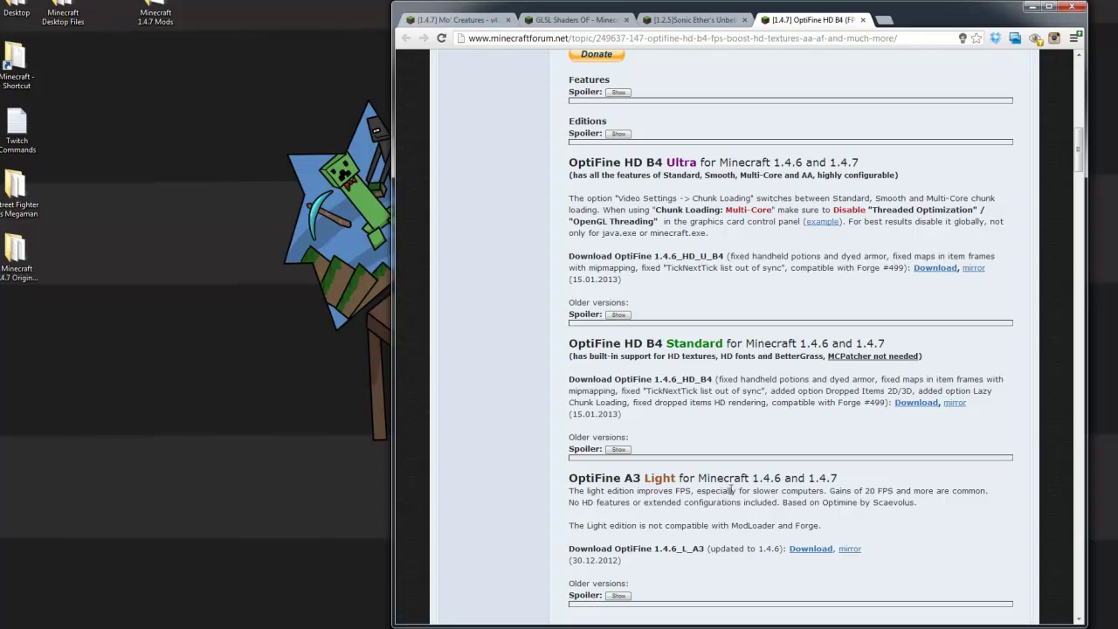
{"action": "scroll", "coordinate": [725, 375], "scroll_direction": "up", "scroll_amount": 2}
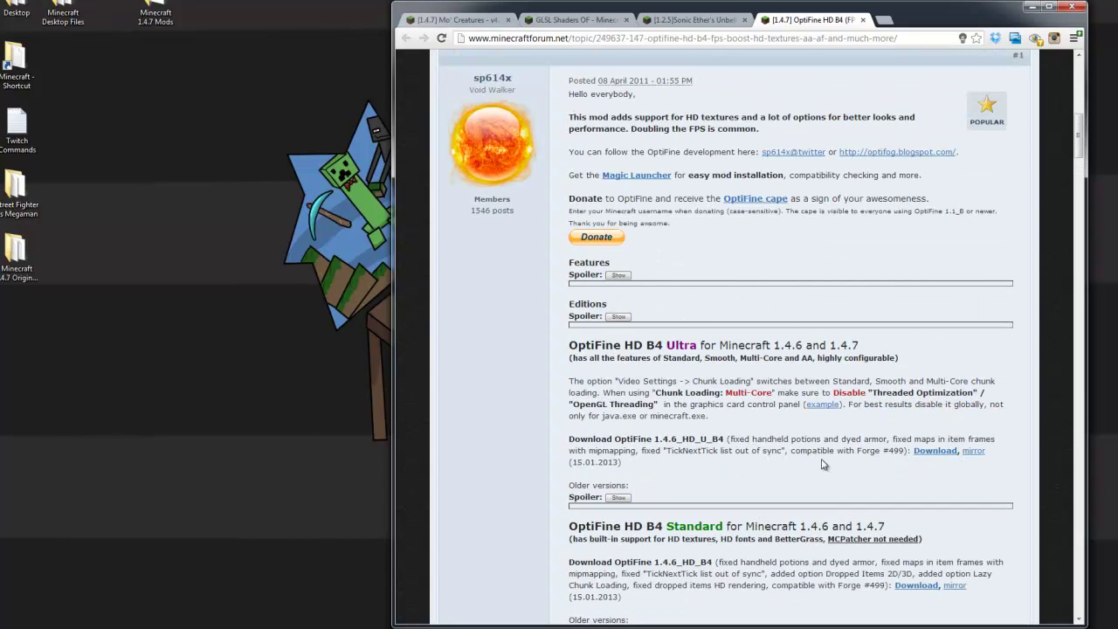
{"action": "scroll", "coordinate": [716, 450], "scroll_direction": "up", "scroll_amount": 3}
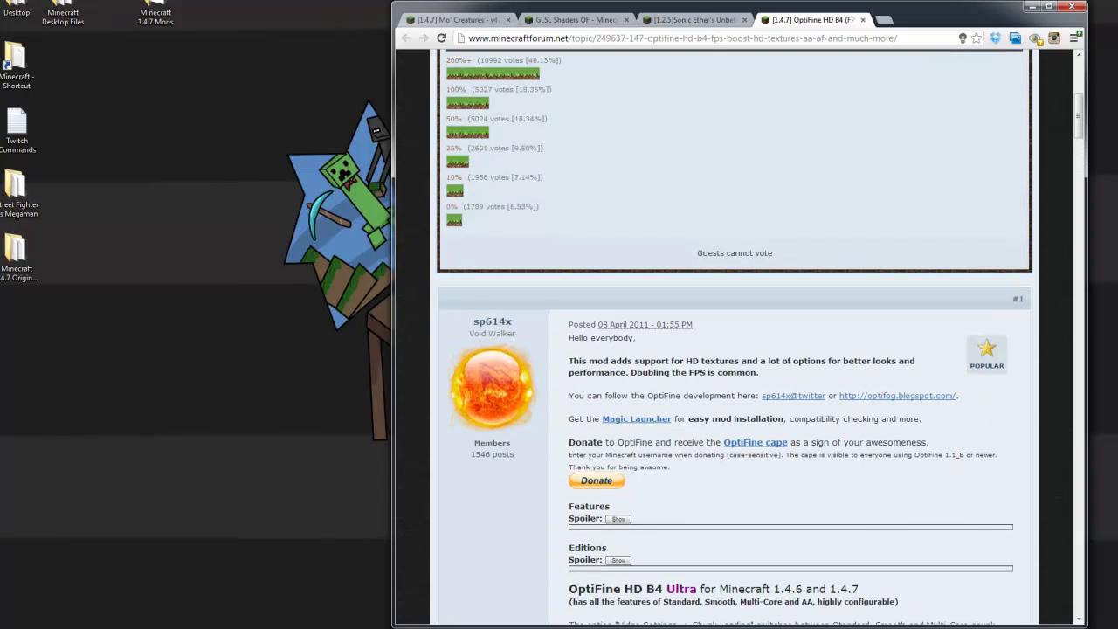
{"action": "left_click", "coordinate": [686, 20]}
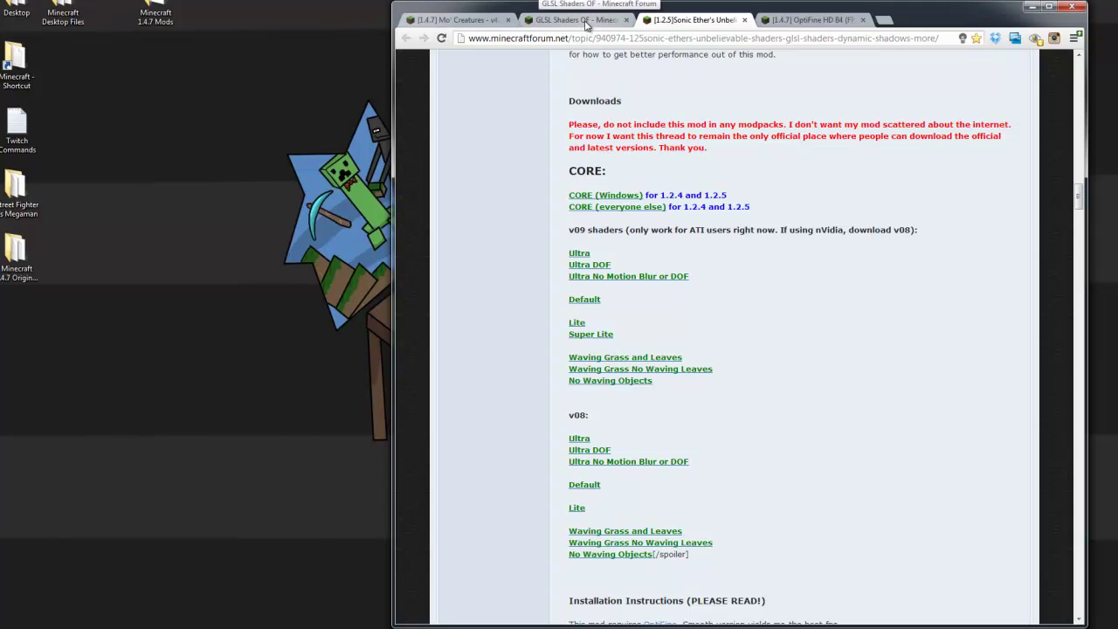
Scroll Sonic Ether's shaders thread to the CORE 1.2.4/1.2.5, v09 and v08 download links.
{"action": "left_click", "coordinate": [586, 23]}
{"action": "scroll", "coordinate": [541, 252], "scroll_direction": "down", "scroll_amount": 1}
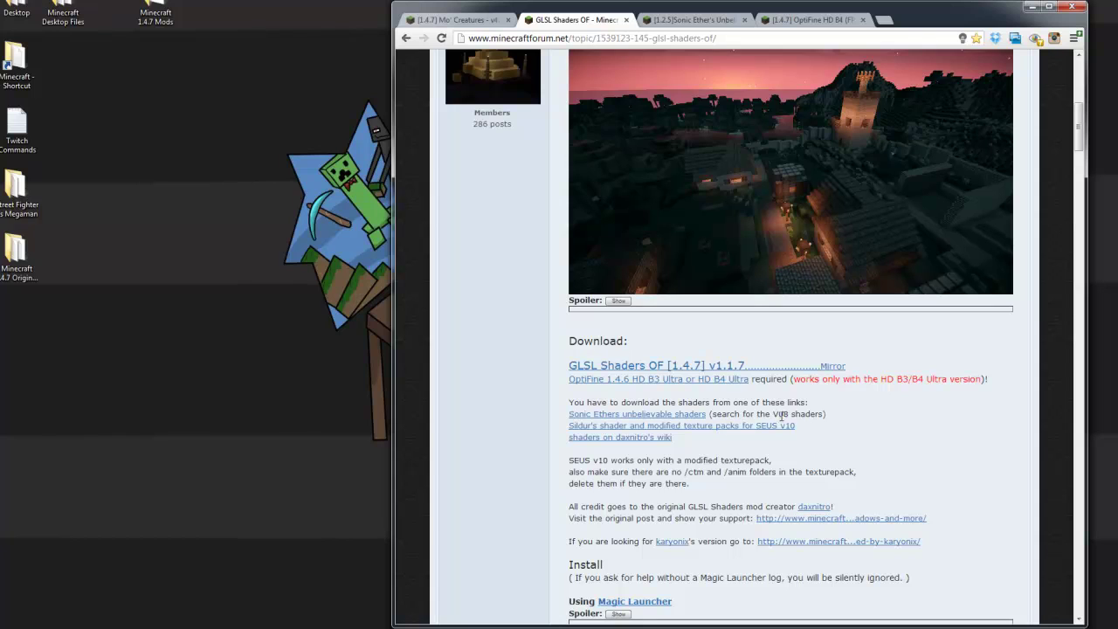
{"action": "left_click", "coordinate": [685, 21]}
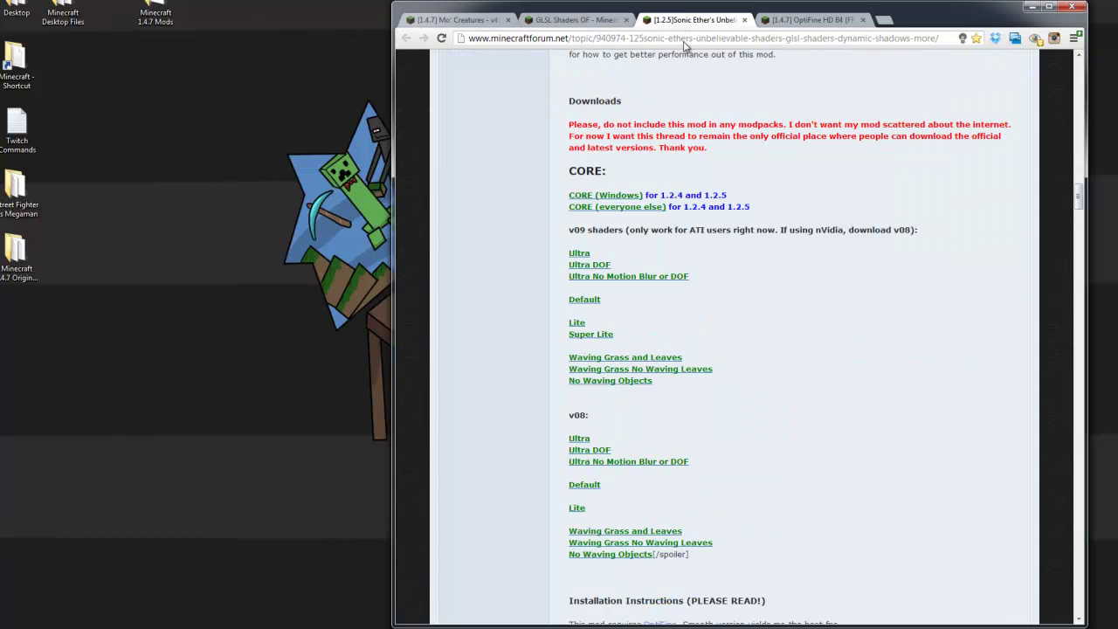
{"action": "scroll", "coordinate": [601, 250], "scroll_direction": "up", "scroll_amount": 7}
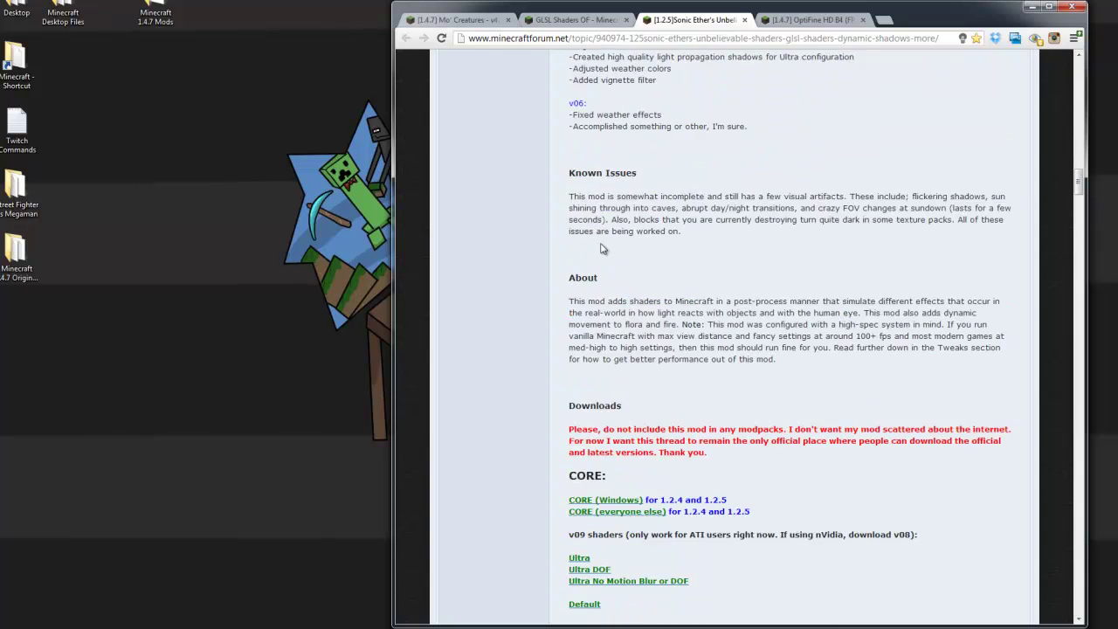
{"action": "scroll", "coordinate": [601, 249], "scroll_direction": "down", "scroll_amount": 8}
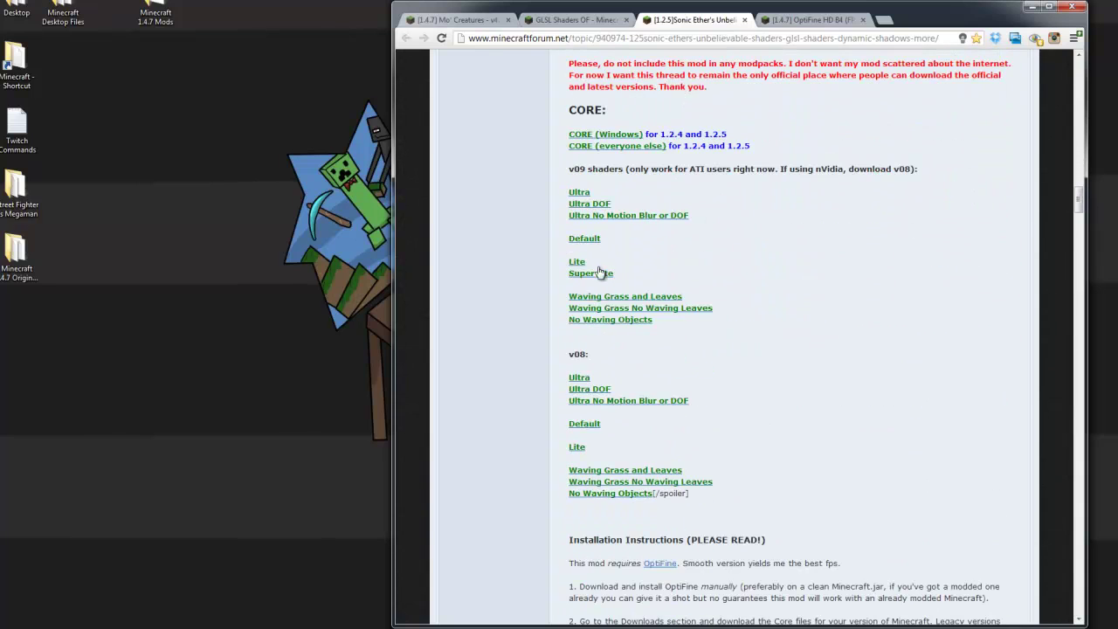
{"action": "left_click_drag", "start_coordinate": [578, 355], "coordinate": [589, 354]}
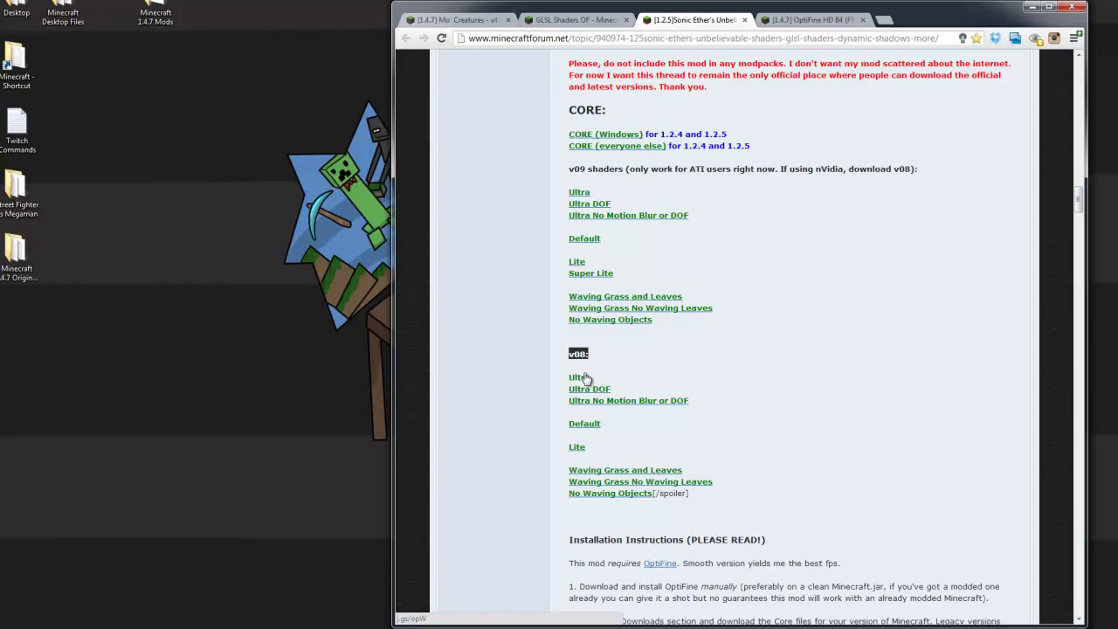
{"action": "left_click", "coordinate": [611, 365]}
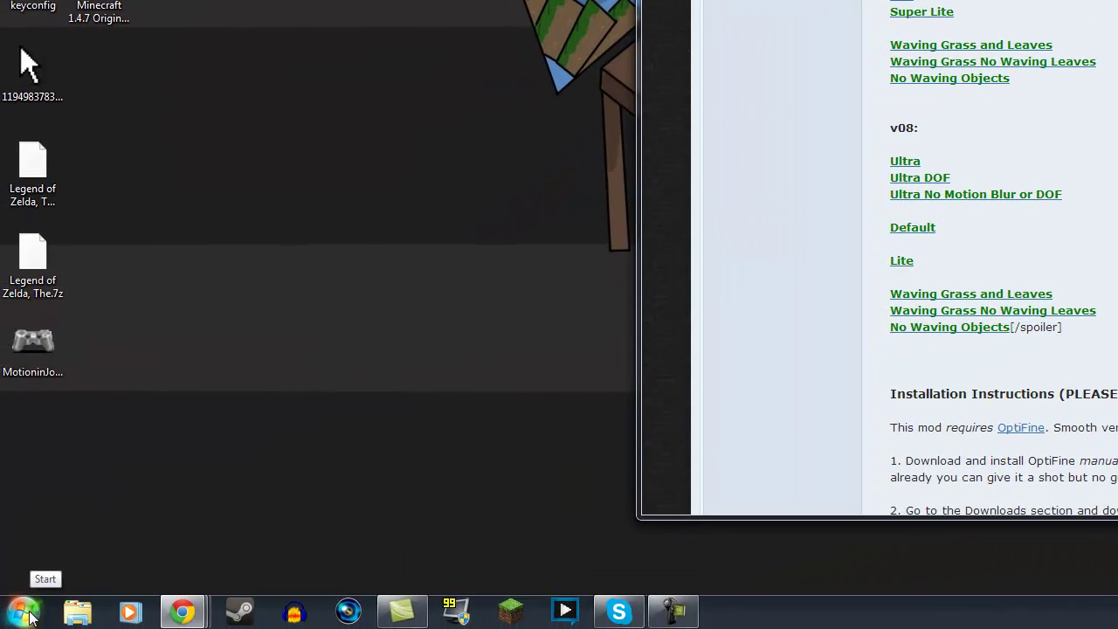
Run %appdata% from the Start menu search to open the AppData\Roaming folder.
{"action": "left_click", "coordinate": [24, 612]}
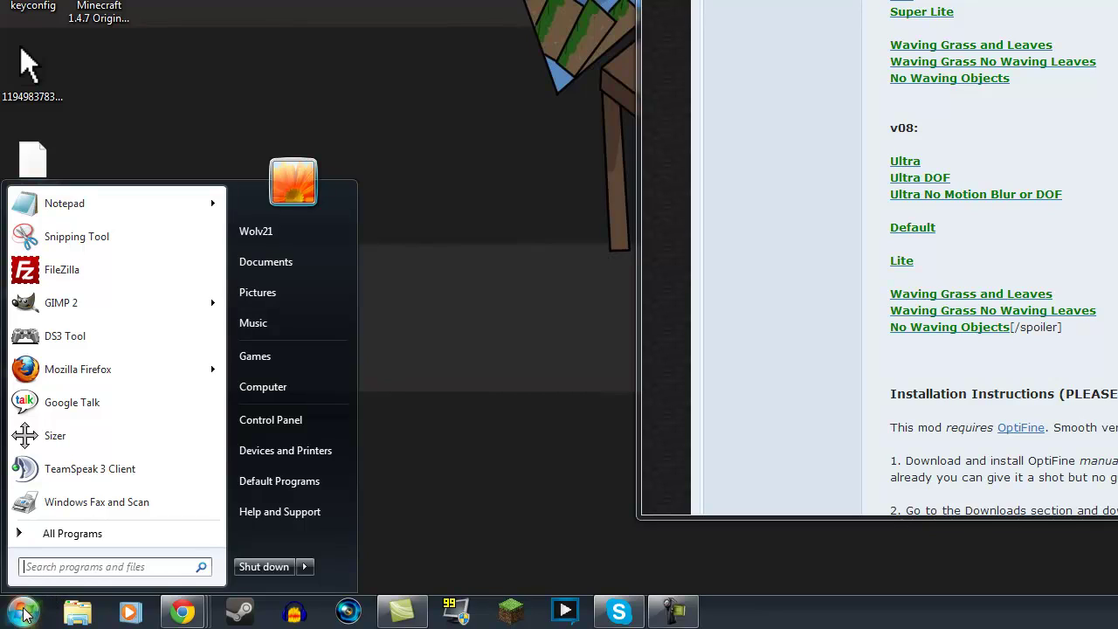
{"action": "left_click", "coordinate": [76, 567]}
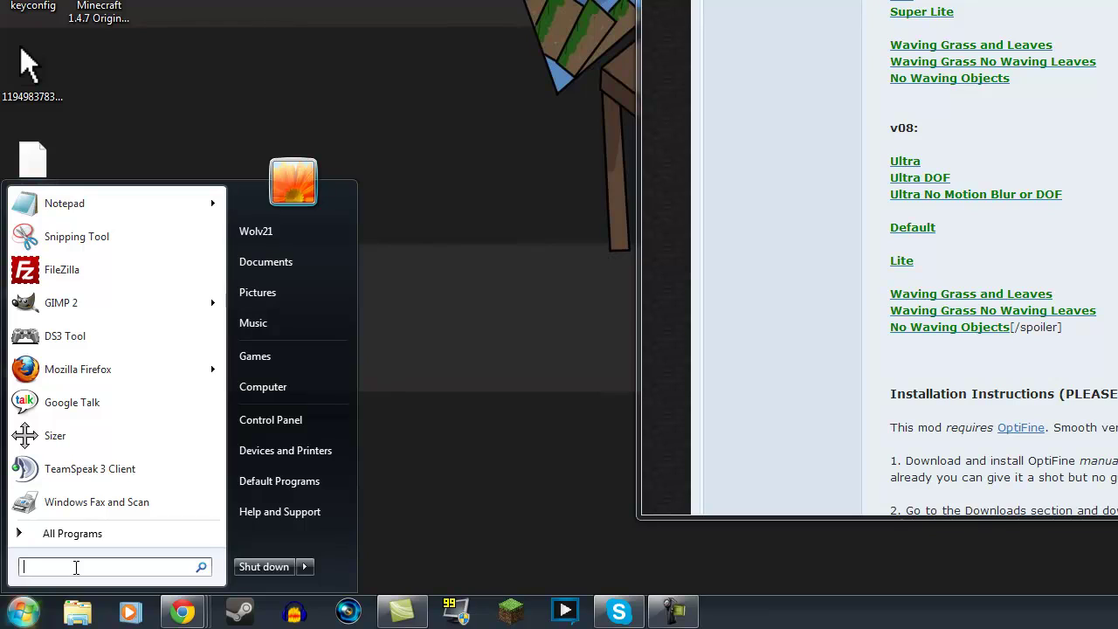
{"action": "type", "text": "%appdata"}
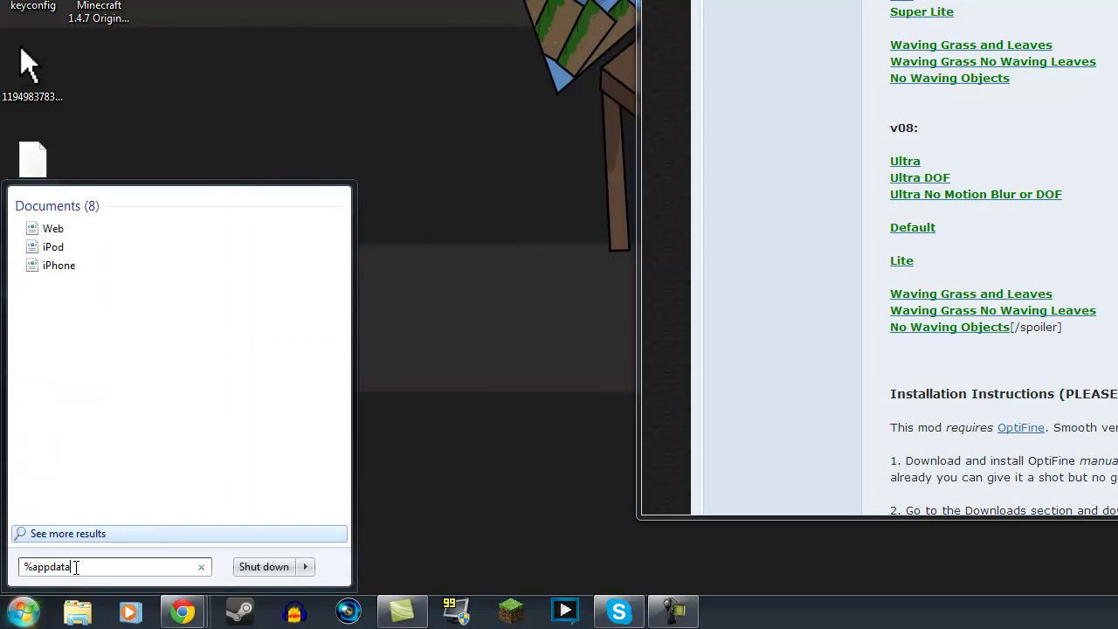
{"action": "type", "text": "%"}
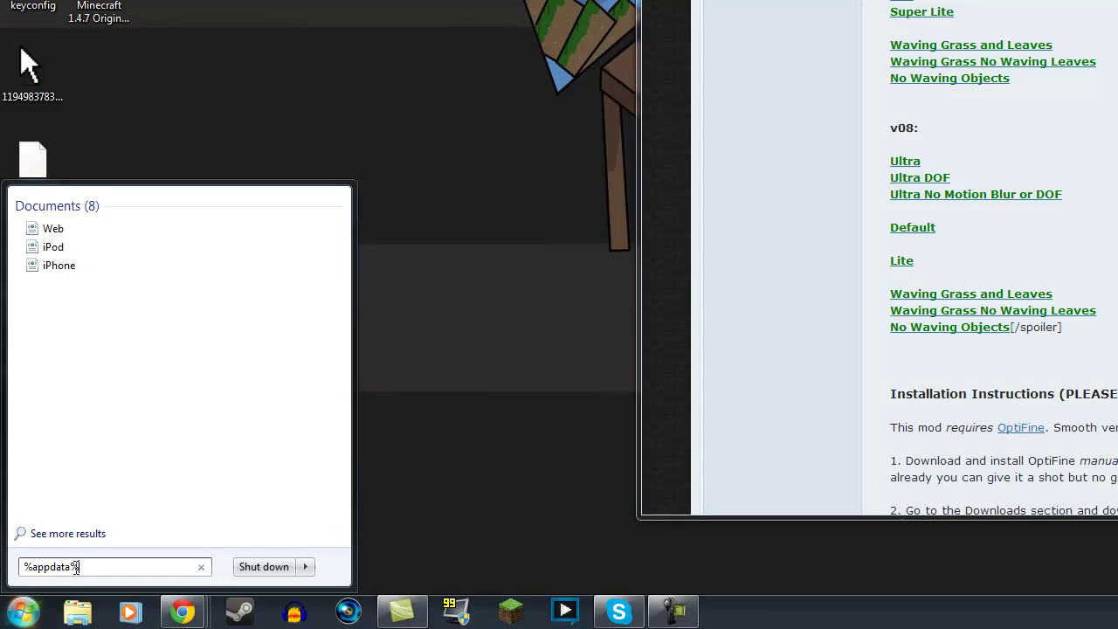
{"action": "key", "text": "Return"}
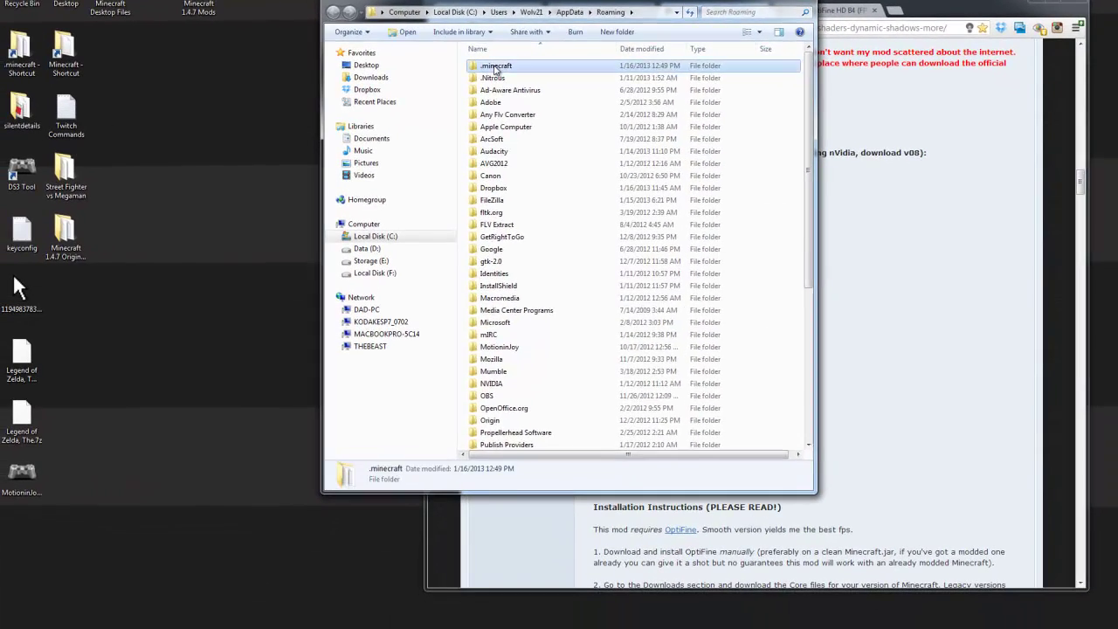
Open the .minecraft folder and copy all 19 of its files and folders.
{"action": "double_click", "coordinate": [464, 101]}
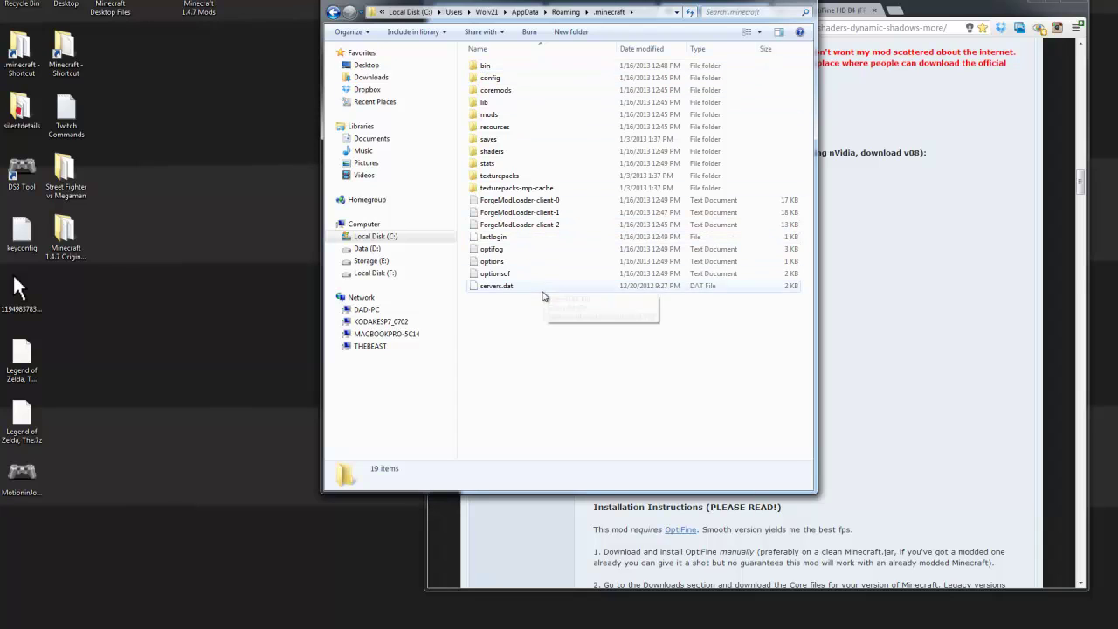
{"action": "left_click_drag", "start_coordinate": [532, 307], "coordinate": [480, 68]}
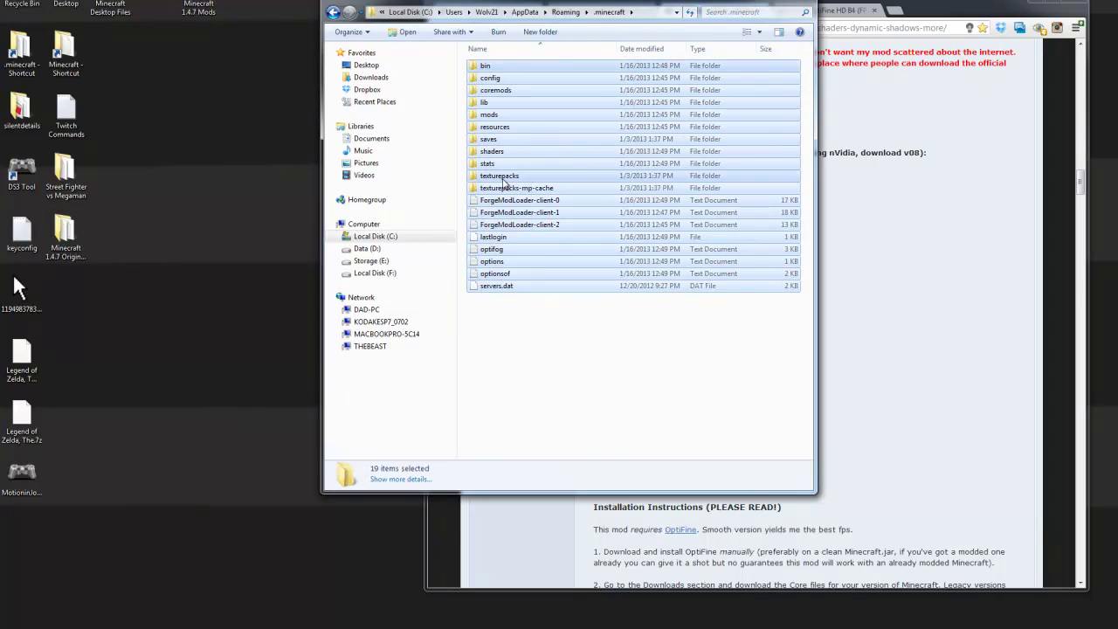
{"action": "right_click", "coordinate": [507, 207]}
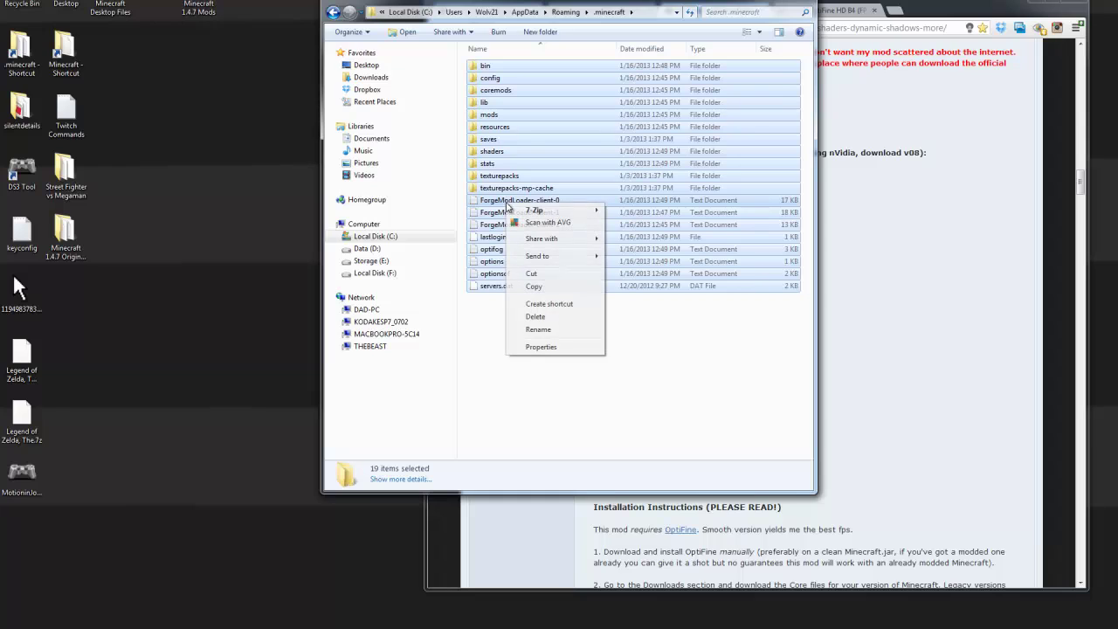
{"action": "left_click", "coordinate": [560, 289]}
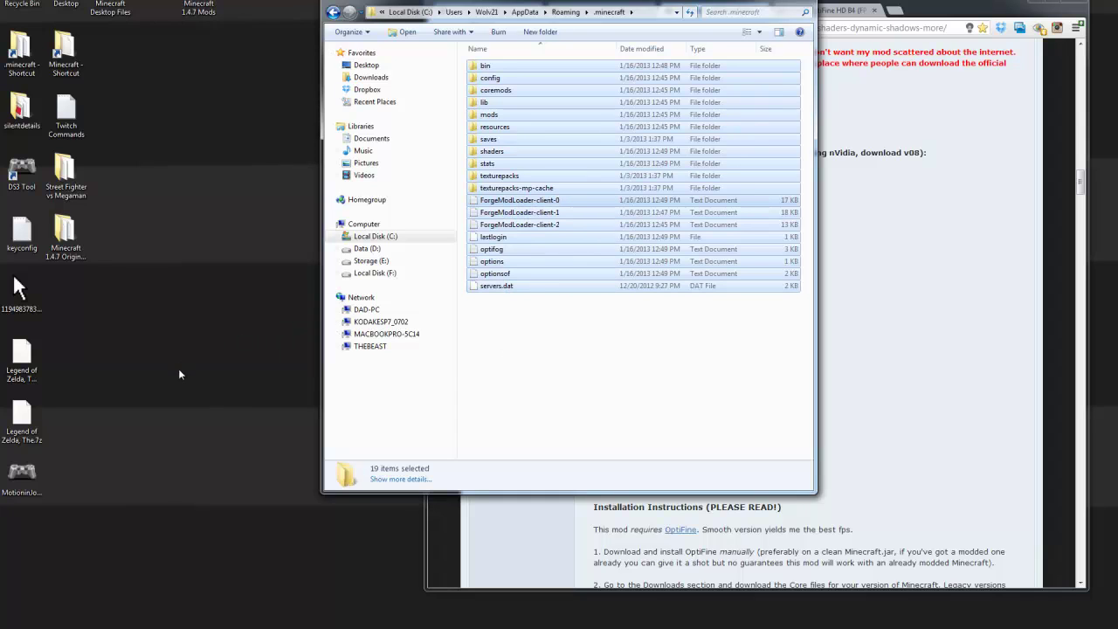
Create a new desktop folder named 'Backup Minecraft'.
{"action": "left_click", "coordinate": [160, 349]}
{"action": "right_click", "coordinate": [159, 348]}
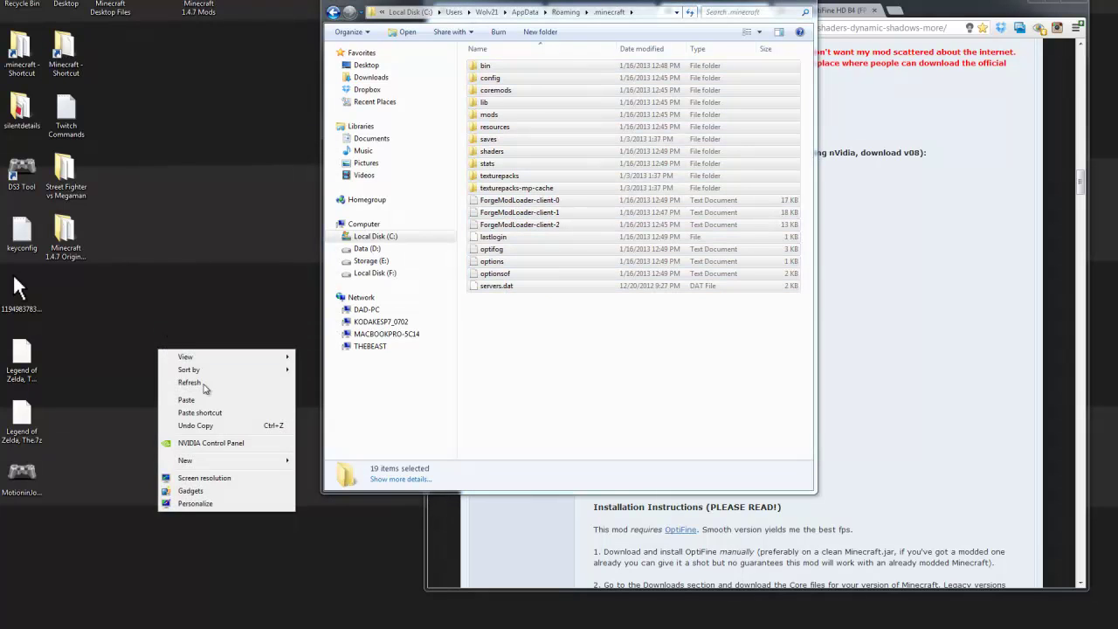
{"action": "mouse_move", "coordinate": [242, 461]}
{"action": "left_click", "coordinate": [312, 463]}
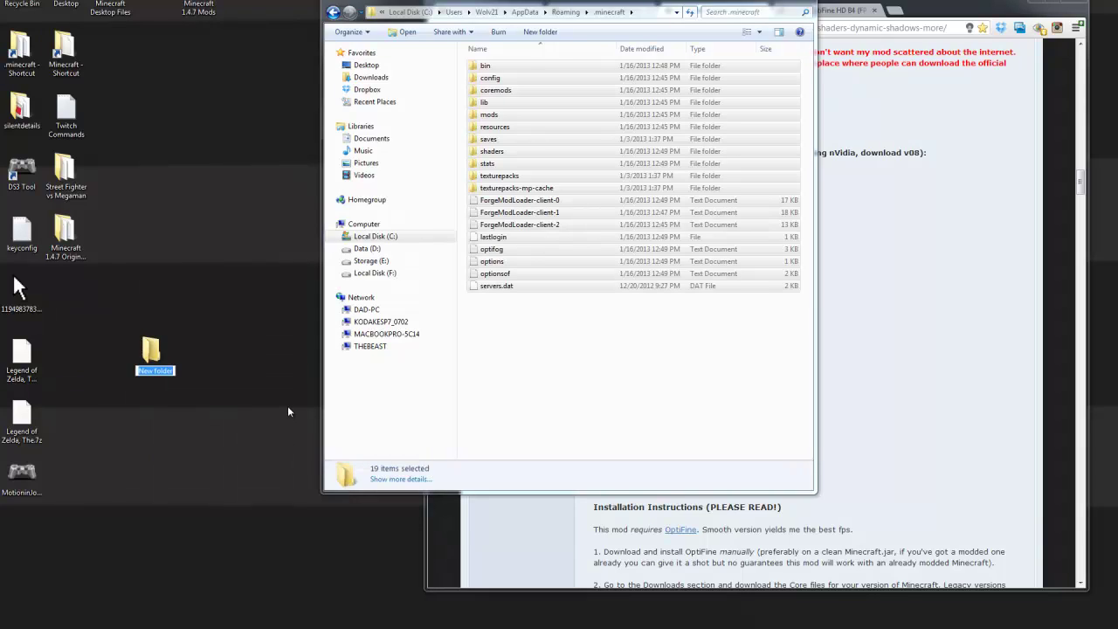
{"action": "type", "text": "Backup Minecraft"}
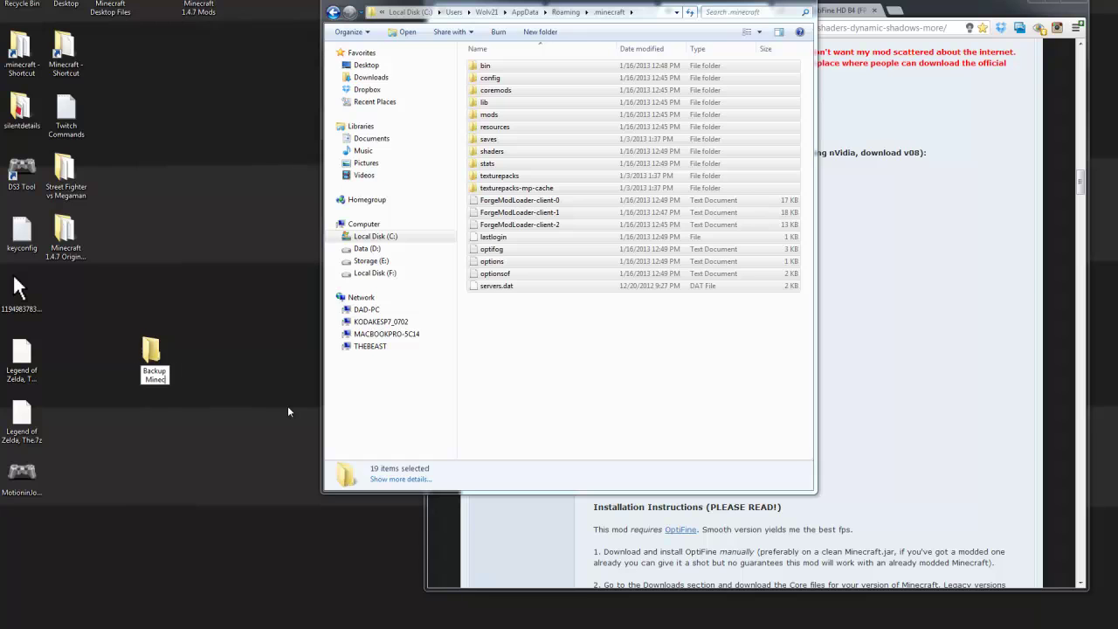
{"action": "key", "text": "Return"}
Paste the copied .minecraft items into the Backup Minecraft folder.
{"action": "double_click", "coordinate": [154, 356]}
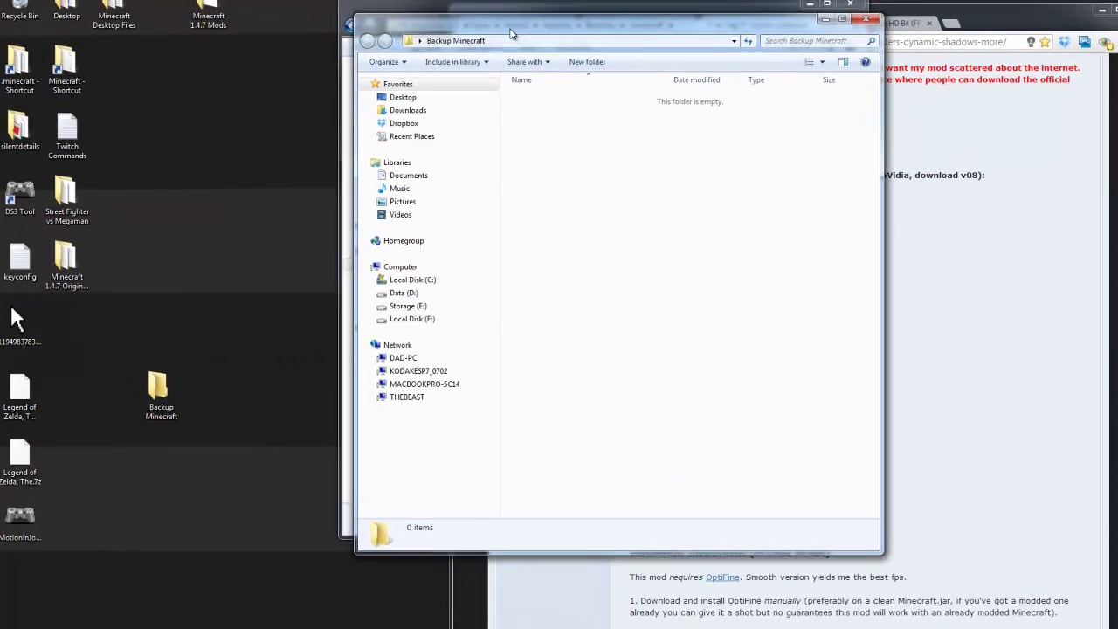
{"action": "left_click_drag", "start_coordinate": [482, 14], "coordinate": [367, 70]}
{"action": "right_click", "coordinate": [426, 217]}
{"action": "left_click", "coordinate": [486, 298]}
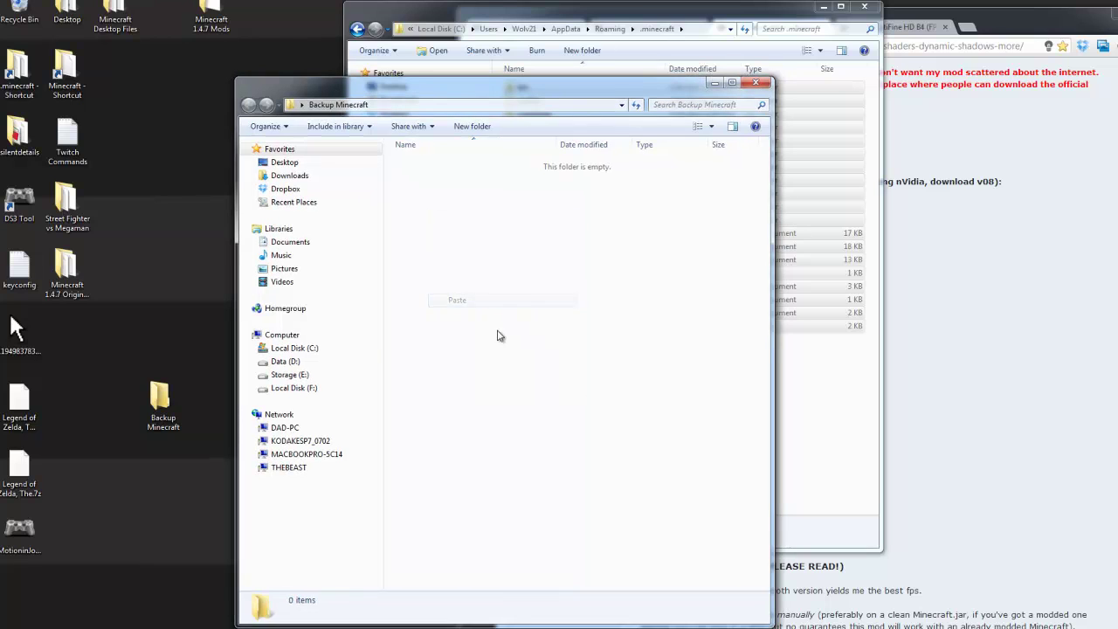
{"action": "left_click", "coordinate": [479, 463]}
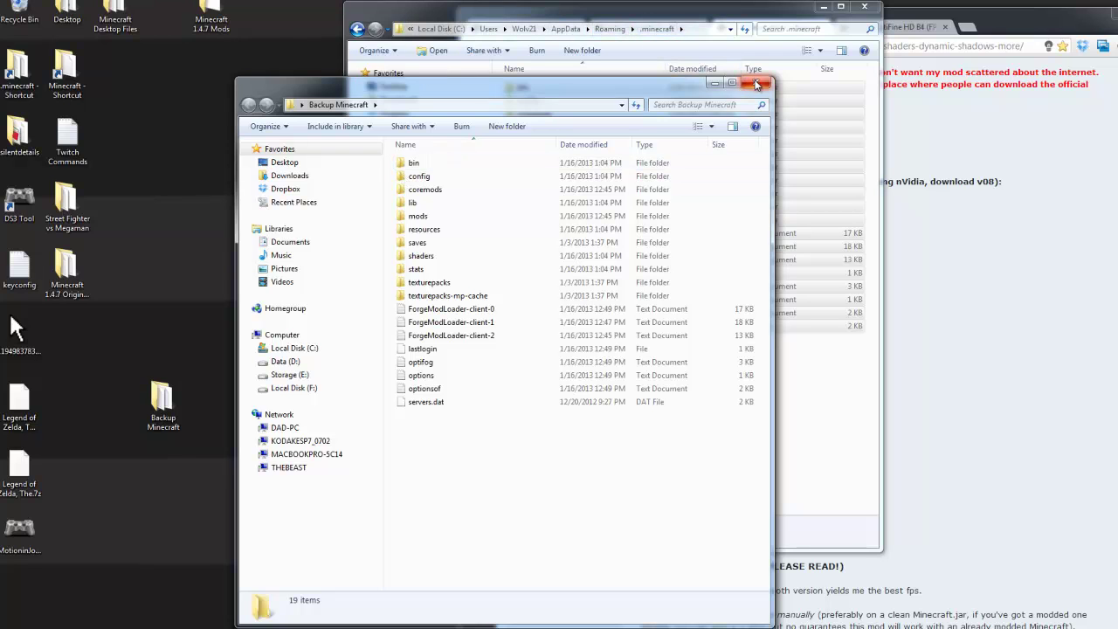
Permanently delete all .minecraft items except lastlogin and servers.dat, then rearrange the windows.
{"action": "left_click", "coordinate": [757, 84]}
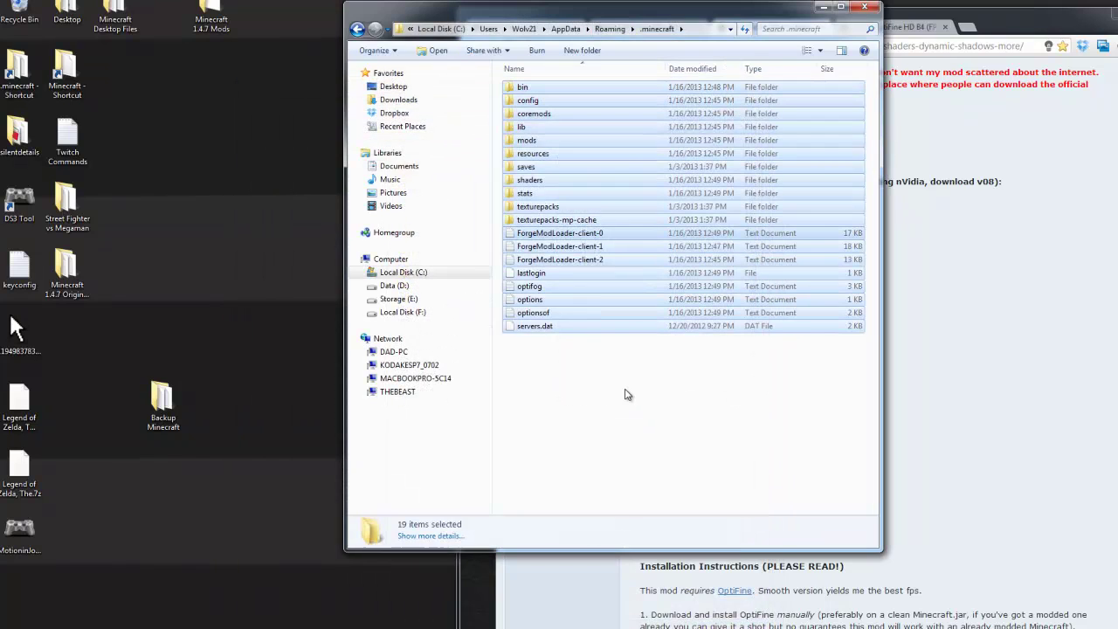
{"action": "left_click", "coordinate": [608, 412]}
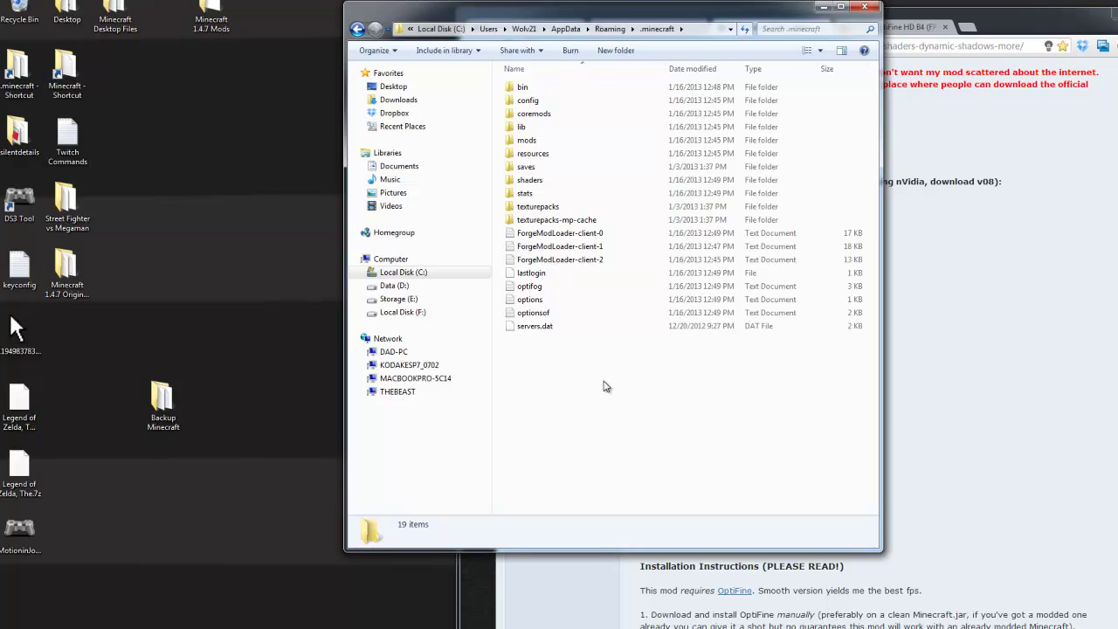
{"action": "key", "text": "ctrl+a"}
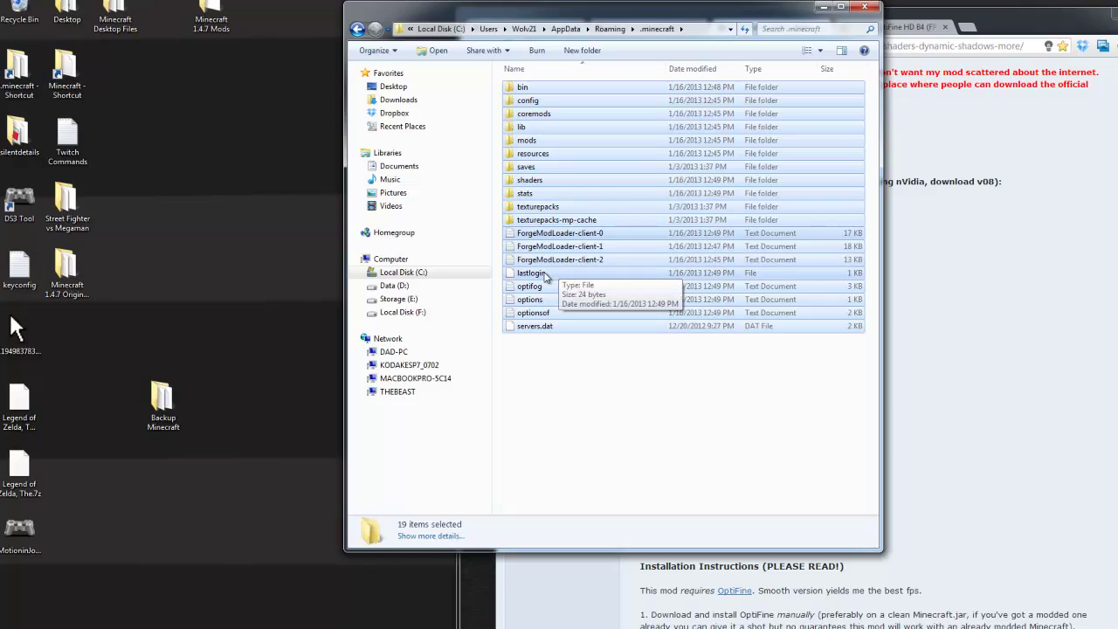
{"action": "left_click", "coordinate": [545, 276], "text": "ctrl"}
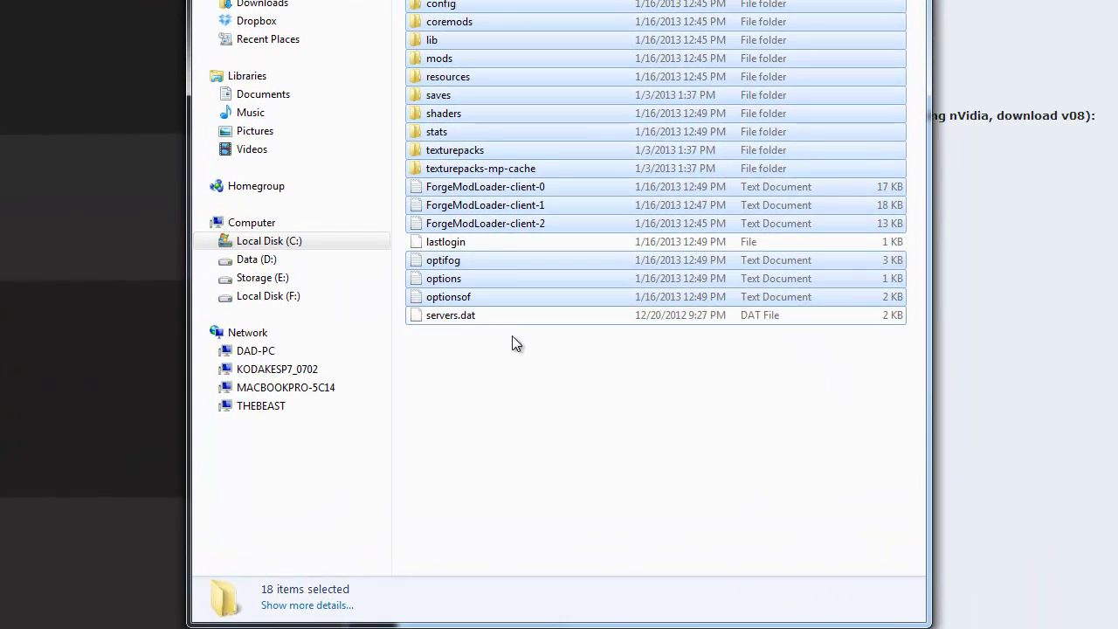
{"action": "left_click", "coordinate": [468, 317], "text": "ctrl"}
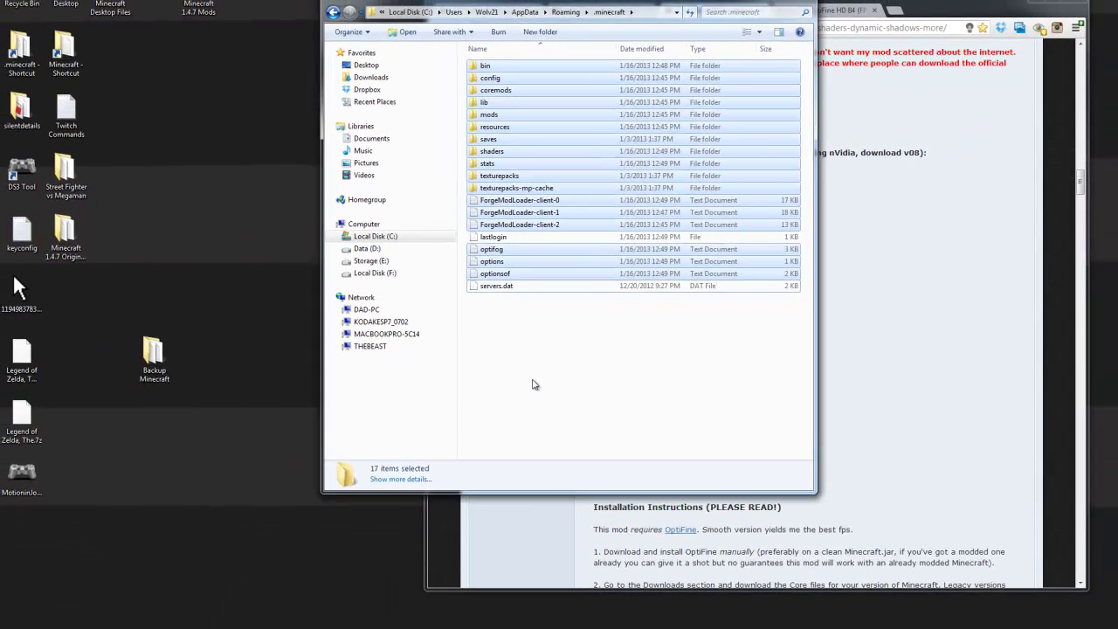
{"action": "key", "text": "shift+Delete"}
{"action": "key", "text": "Return"}
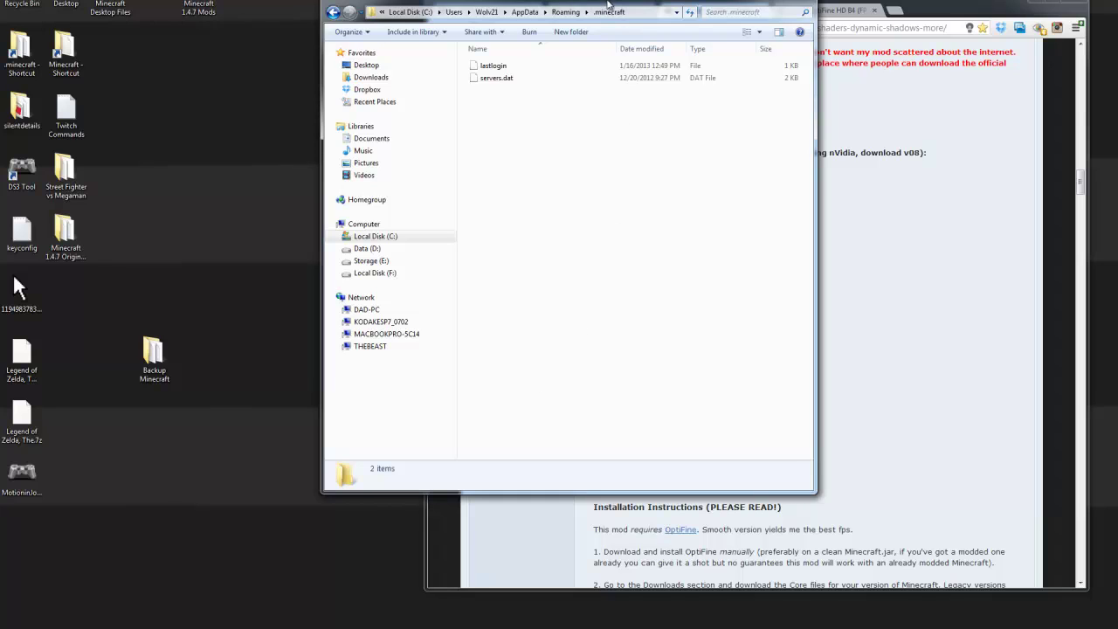
{"action": "left_click_drag", "start_coordinate": [154, 354], "coordinate": [66, 357]}
{"action": "left_click_drag", "start_coordinate": [456, 7], "coordinate": [218, 113]}
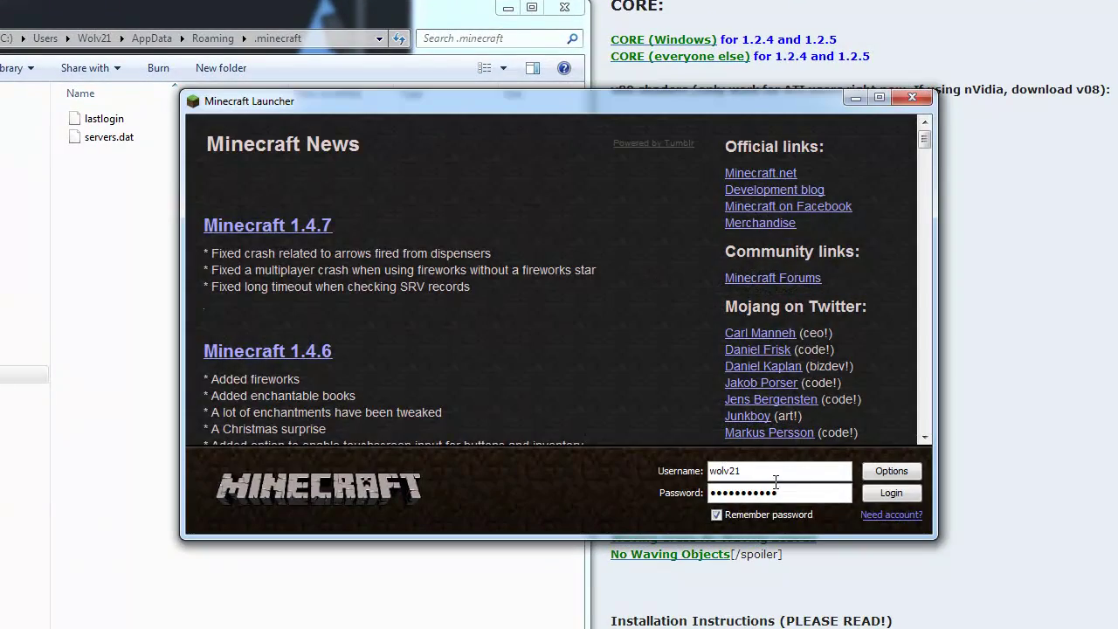
Launch Minecraft 1.4.7 once to redownload fresh game files, then quit the game.
{"action": "left_click", "coordinate": [881, 498]}
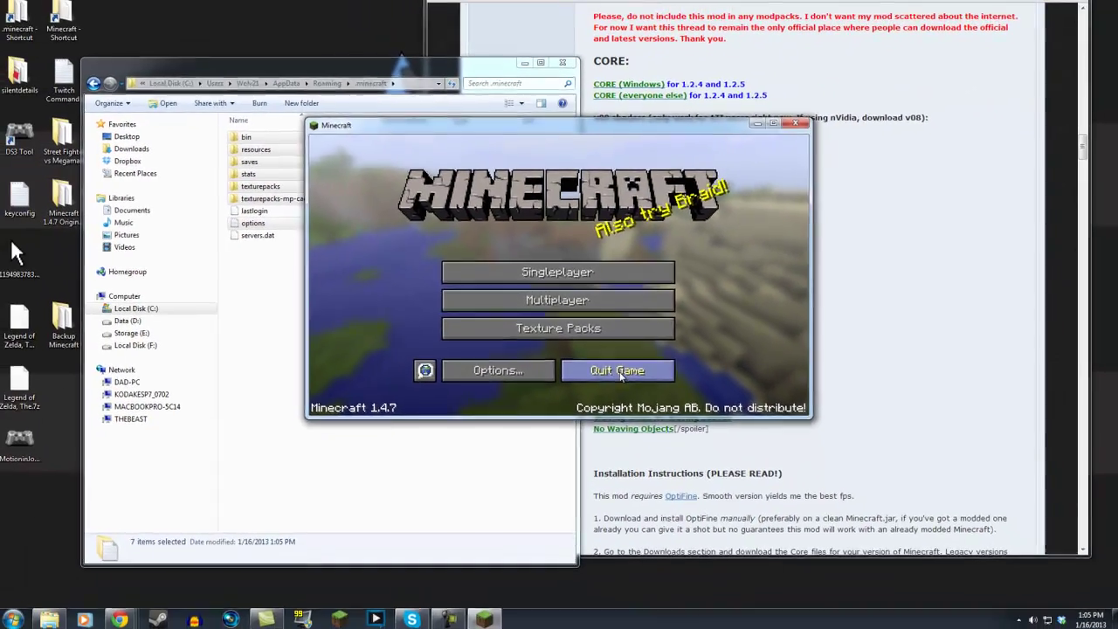
{"action": "left_click", "coordinate": [668, 465]}
{"action": "left_click", "coordinate": [479, 352]}
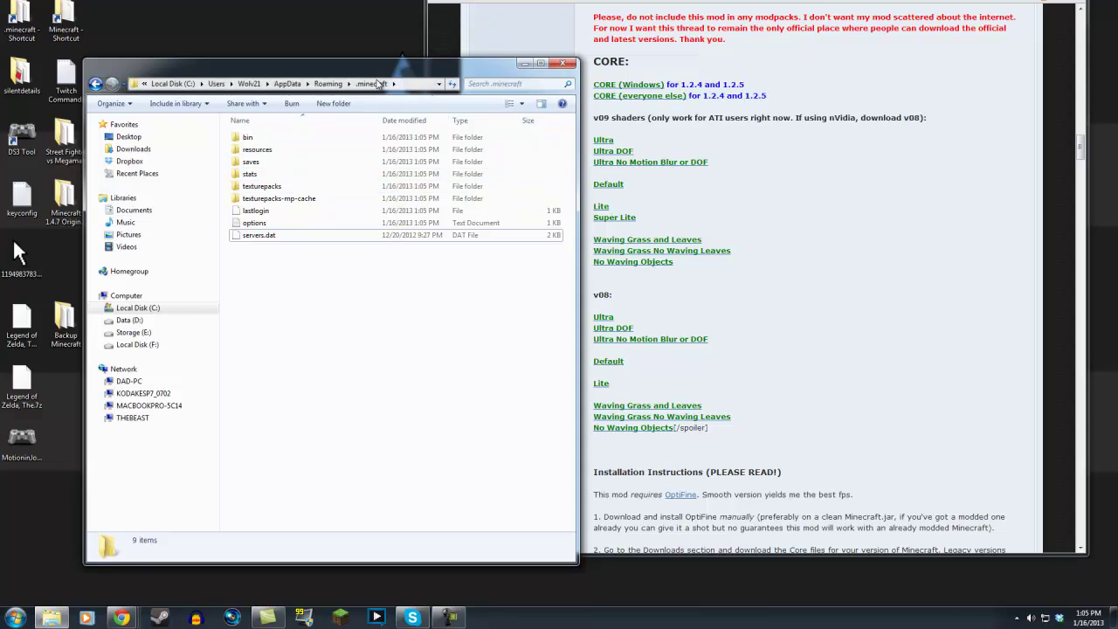
{"action": "left_click_drag", "start_coordinate": [376, 82], "coordinate": [352, 56]}
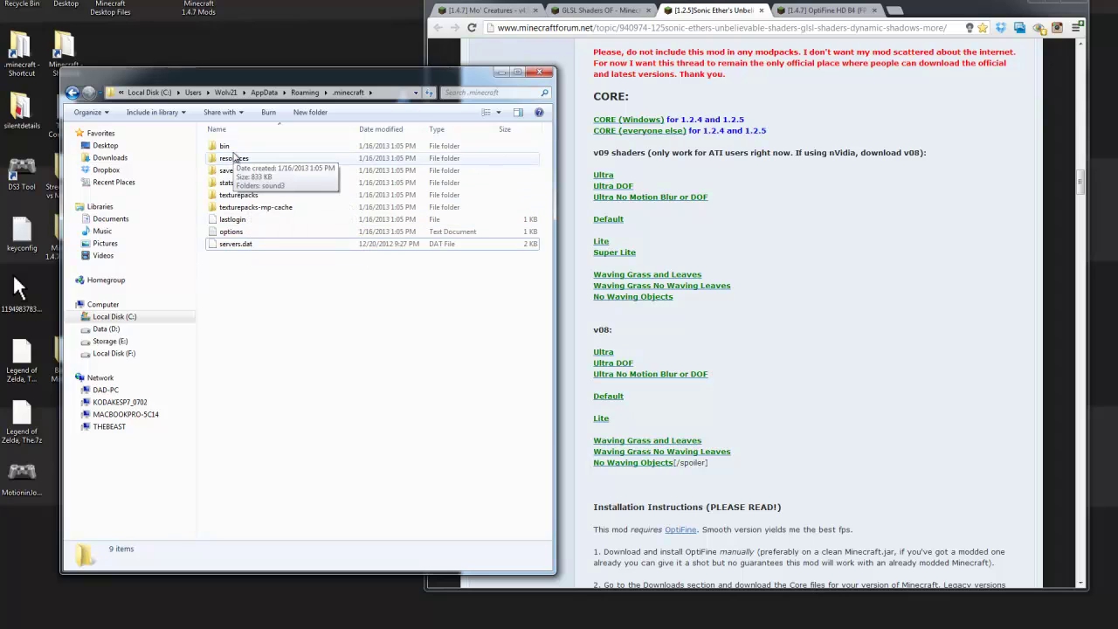
Open minecraft.jar from .minecraft\bin as an archive in 7-Zip.
{"action": "double_click", "coordinate": [224, 146]}
{"action": "left_click_drag", "start_coordinate": [247, 73], "coordinate": [235, 68]}
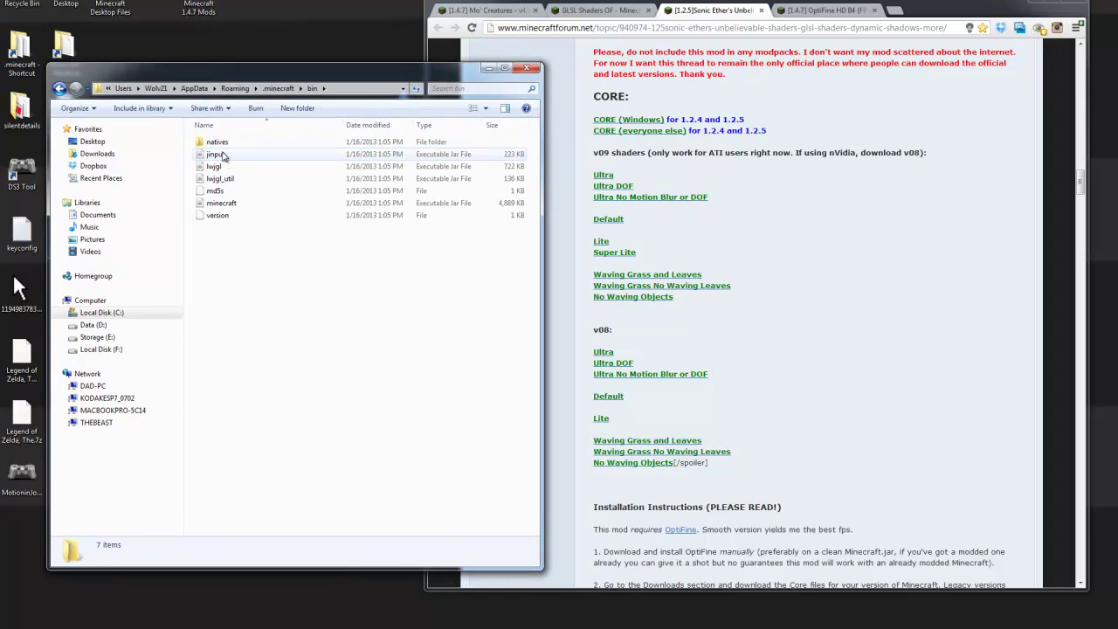
{"action": "right_click", "coordinate": [219, 208]}
{"action": "mouse_move", "coordinate": [242, 229]}
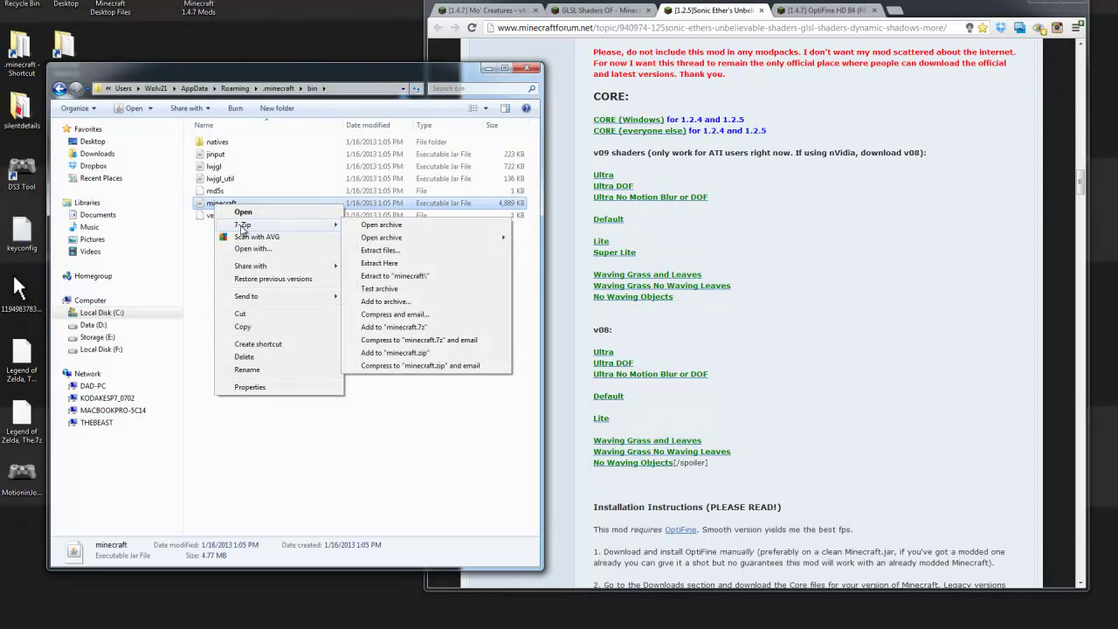
{"action": "left_click", "coordinate": [371, 226]}
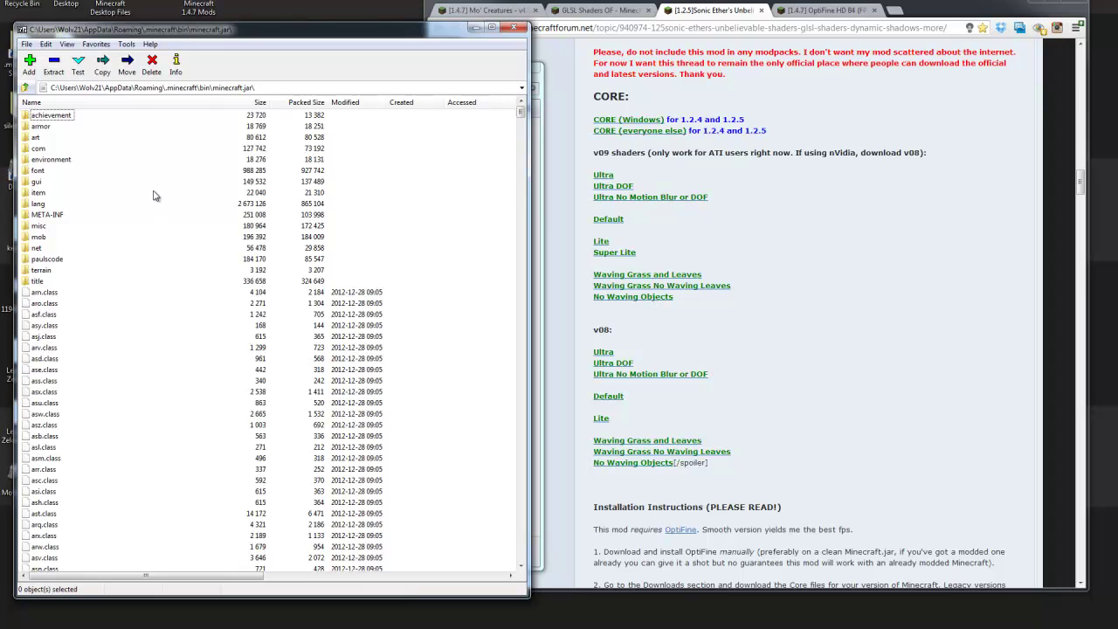
Delete the META-INF folder from minecraft.jar and confirm the deletion.
{"action": "left_click", "coordinate": [49, 214]}
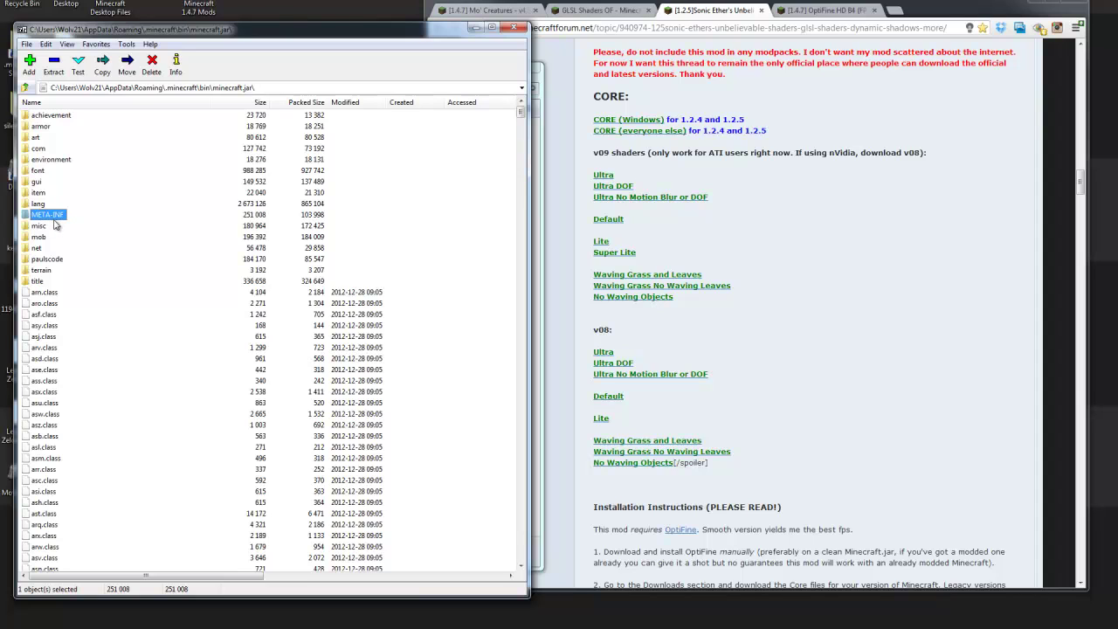
{"action": "key", "text": "Delete"}
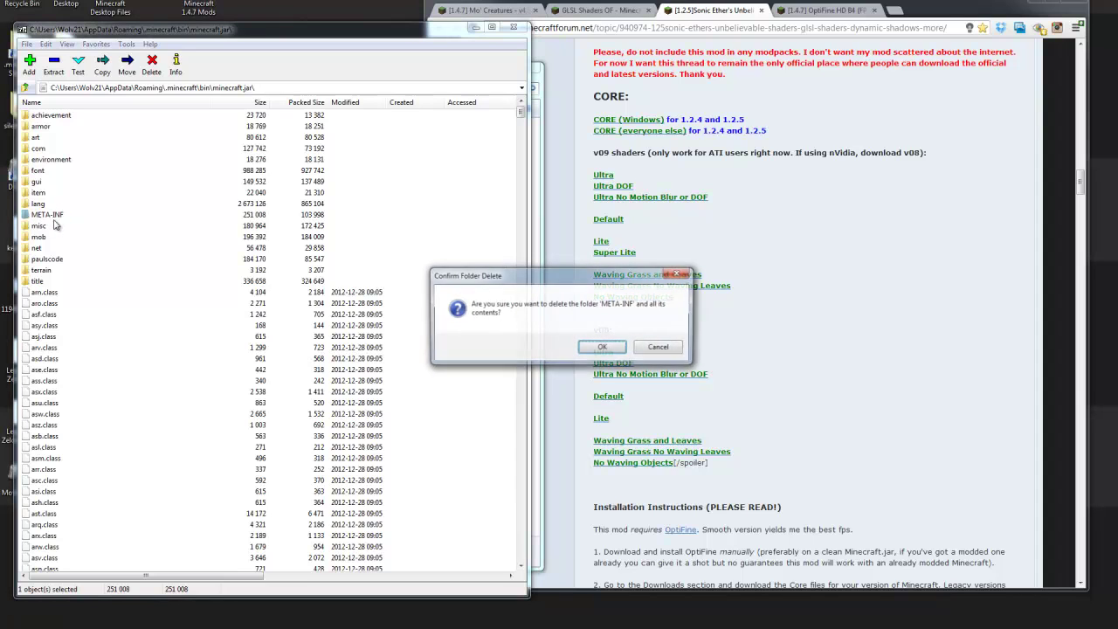
{"action": "key", "text": "Return"}
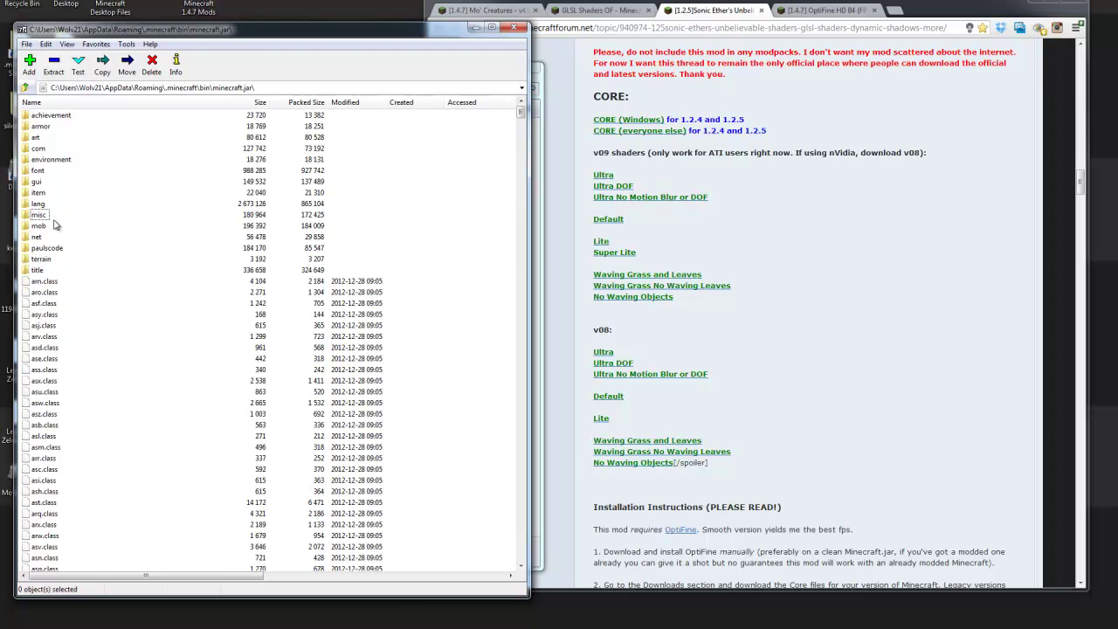
Shift the archive window slightly and narrow it by dragging its right edge.
{"action": "left_click_drag", "start_coordinate": [318, 42], "coordinate": [320, 56]}
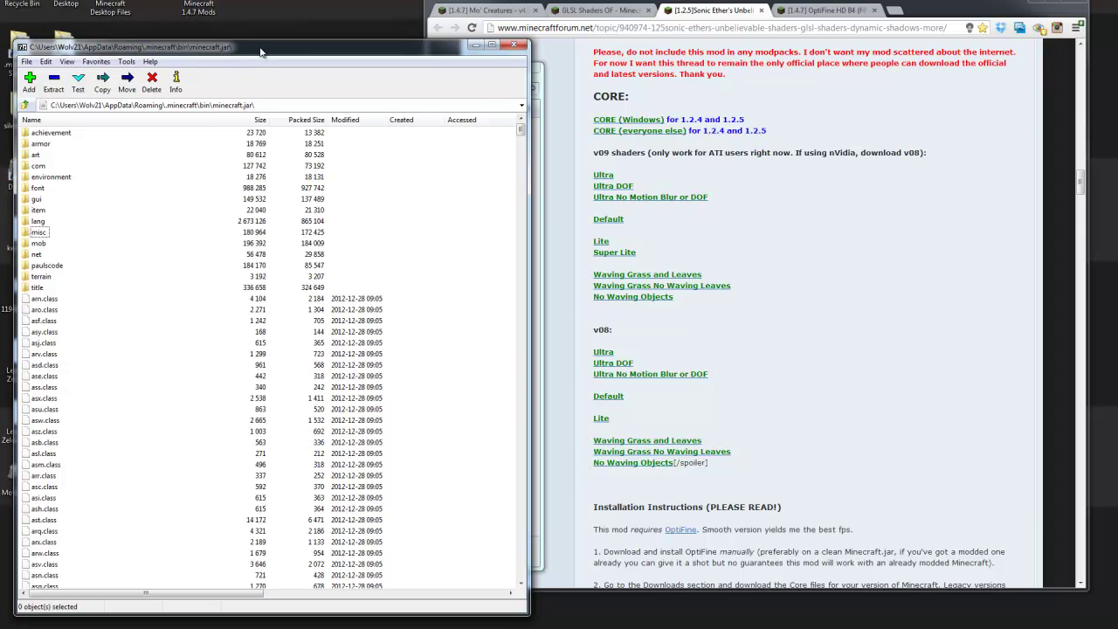
{"action": "left_click_drag", "start_coordinate": [261, 53], "coordinate": [254, 51]}
{"action": "left_click_drag", "start_coordinate": [522, 77], "coordinate": [463, 85]}
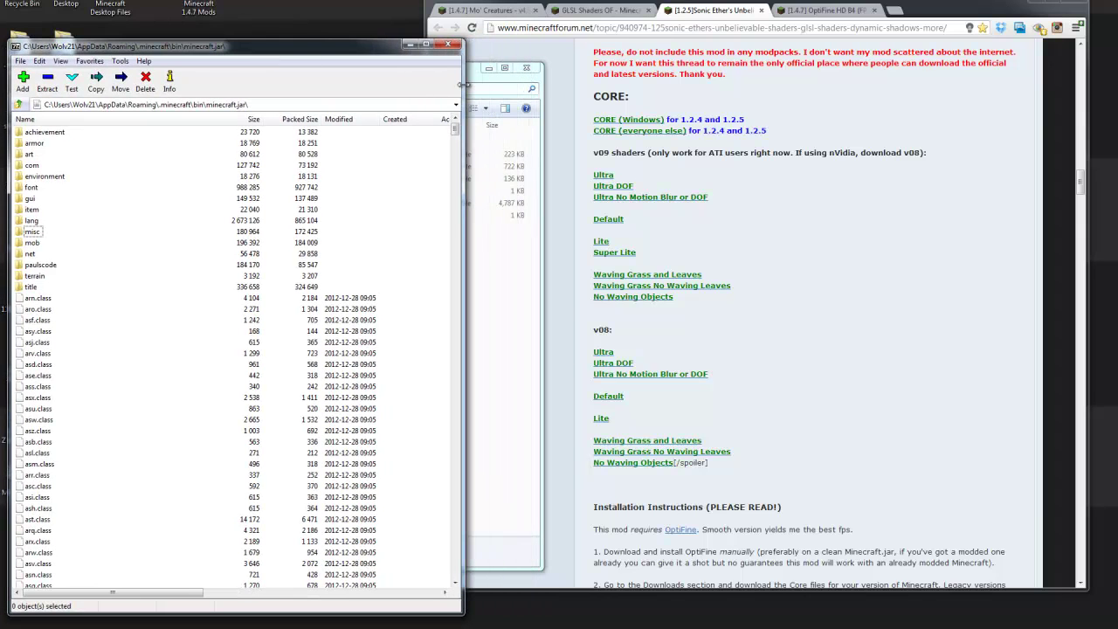
Open the Minecraft 1.4.7 Mods folder, move its window up-right and shorten it.
{"action": "double_click", "coordinate": [199, 10]}
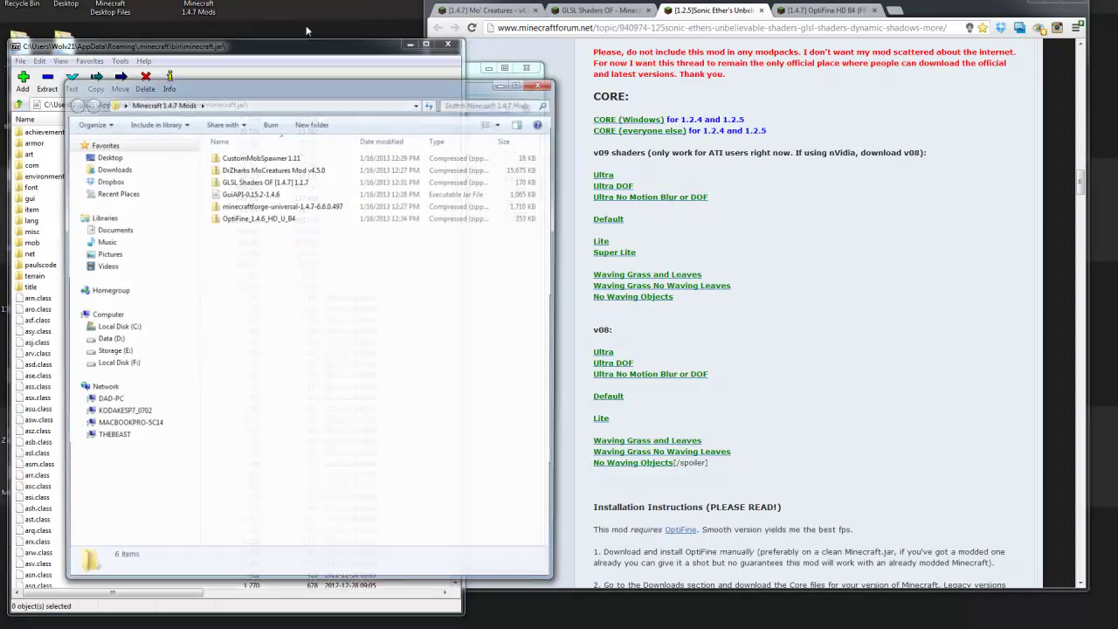
{"action": "left_click_drag", "start_coordinate": [668, 41], "coordinate": [837, 0]}
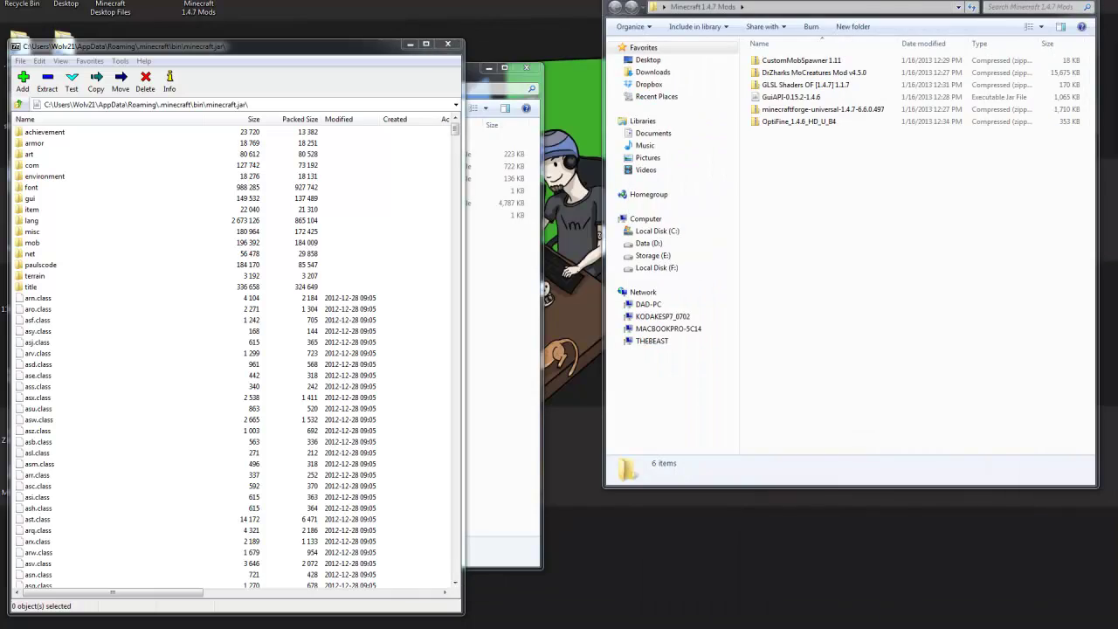
{"action": "left_click_drag", "start_coordinate": [820, 486], "coordinate": [819, 254]}
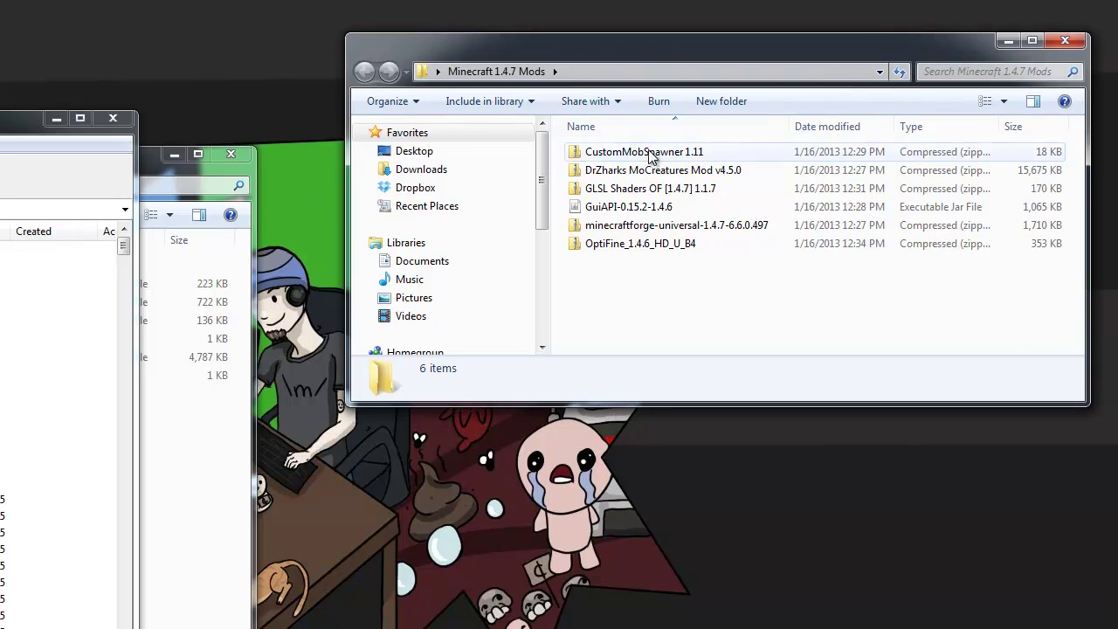
Review the six downloaded mods, then bring up the minecraftforge-universal archive's context menu.
{"action": "left_click", "coordinate": [682, 151]}
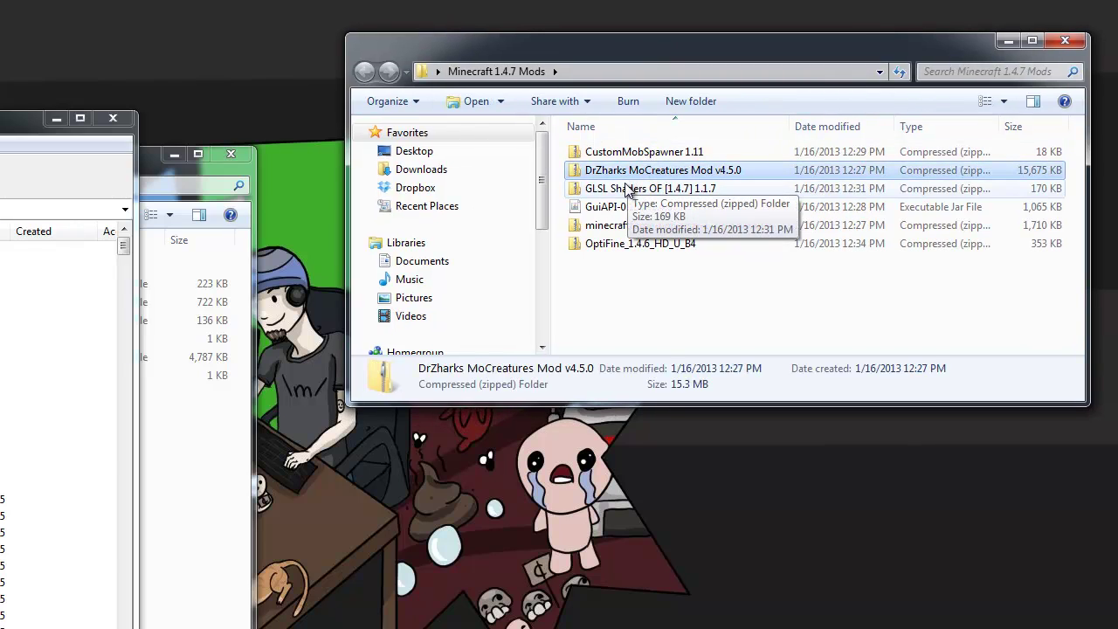
{"action": "left_click", "coordinate": [627, 207]}
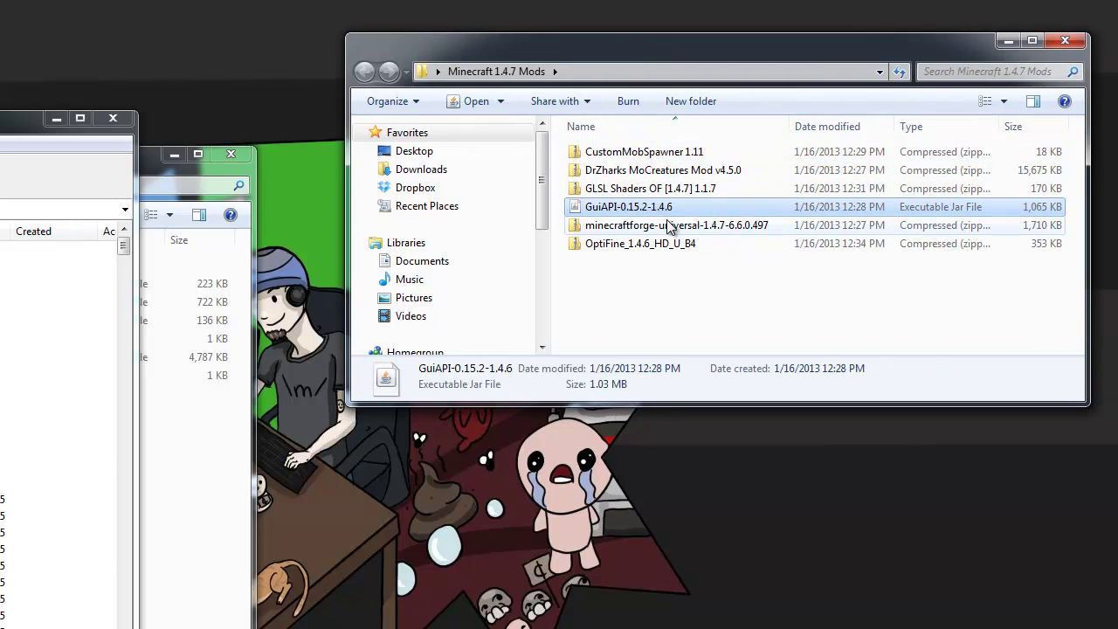
{"action": "left_click", "coordinate": [635, 154]}
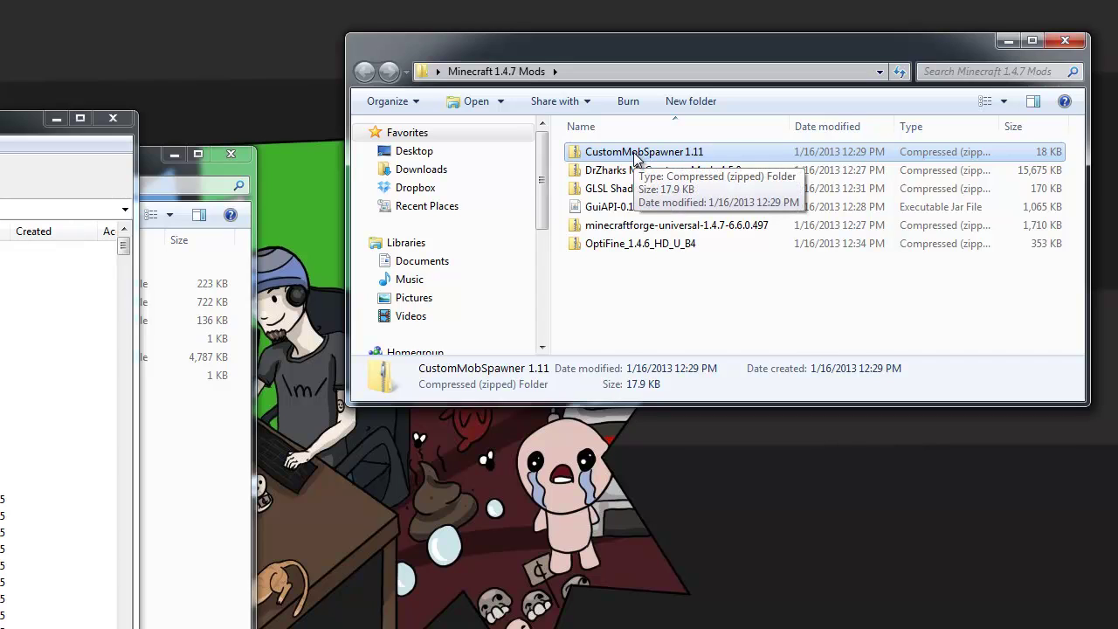
{"action": "left_click", "coordinate": [714, 226]}
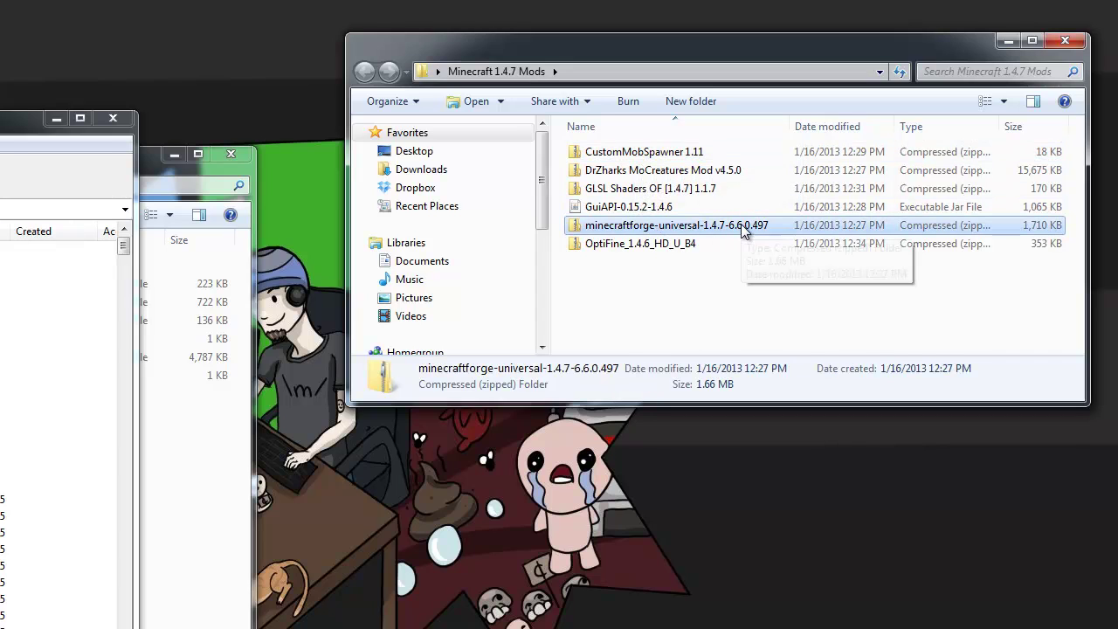
{"action": "left_click", "coordinate": [674, 246]}
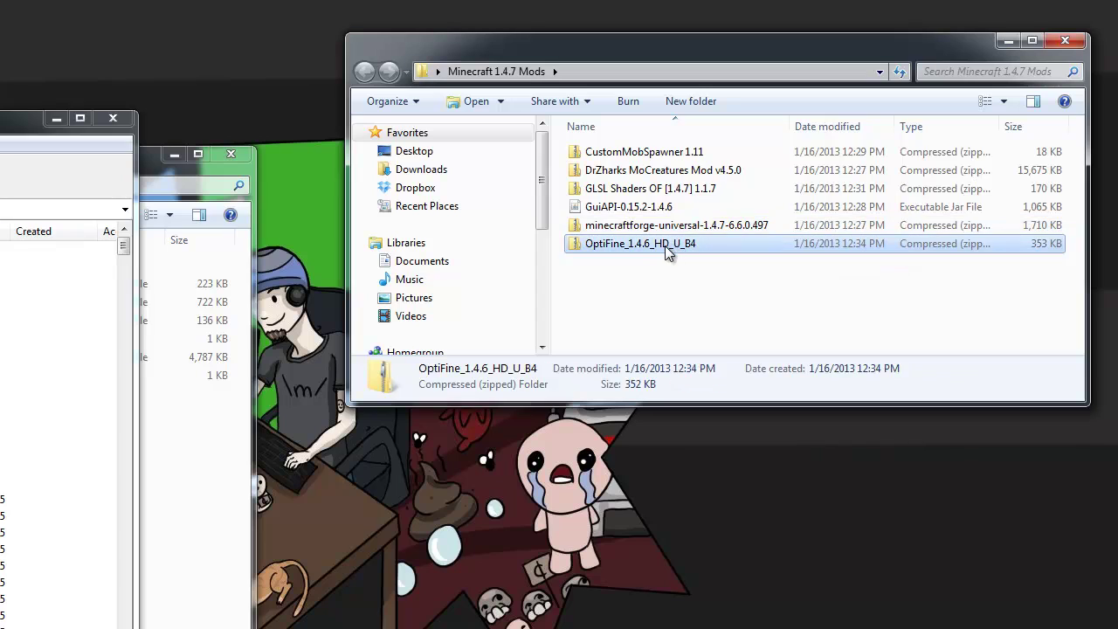
{"action": "left_click", "coordinate": [631, 195]}
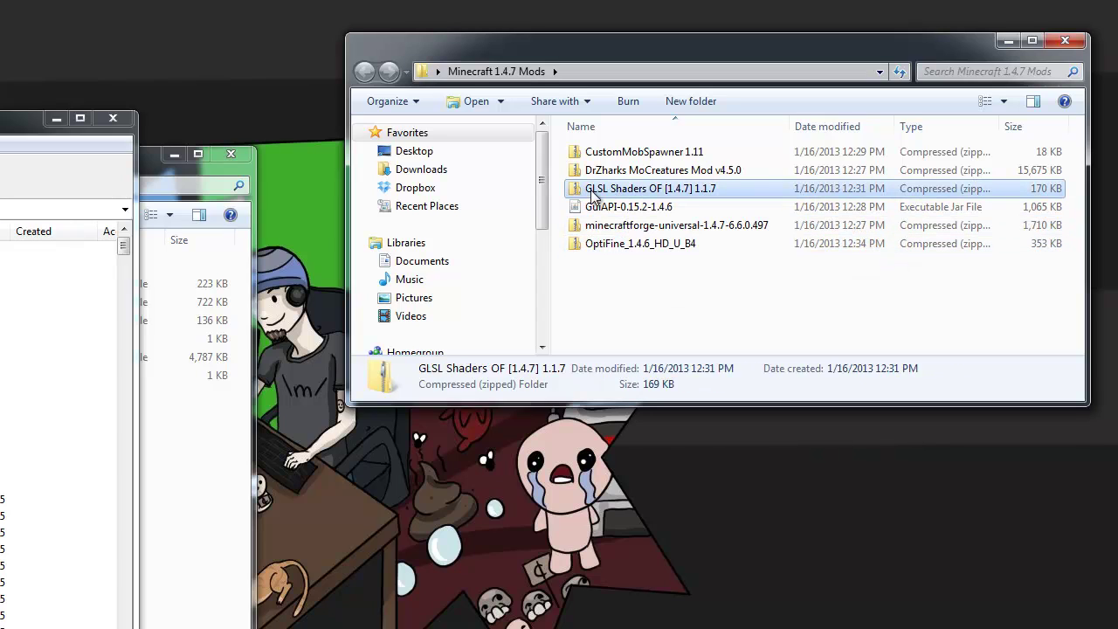
{"action": "left_click", "coordinate": [636, 267]}
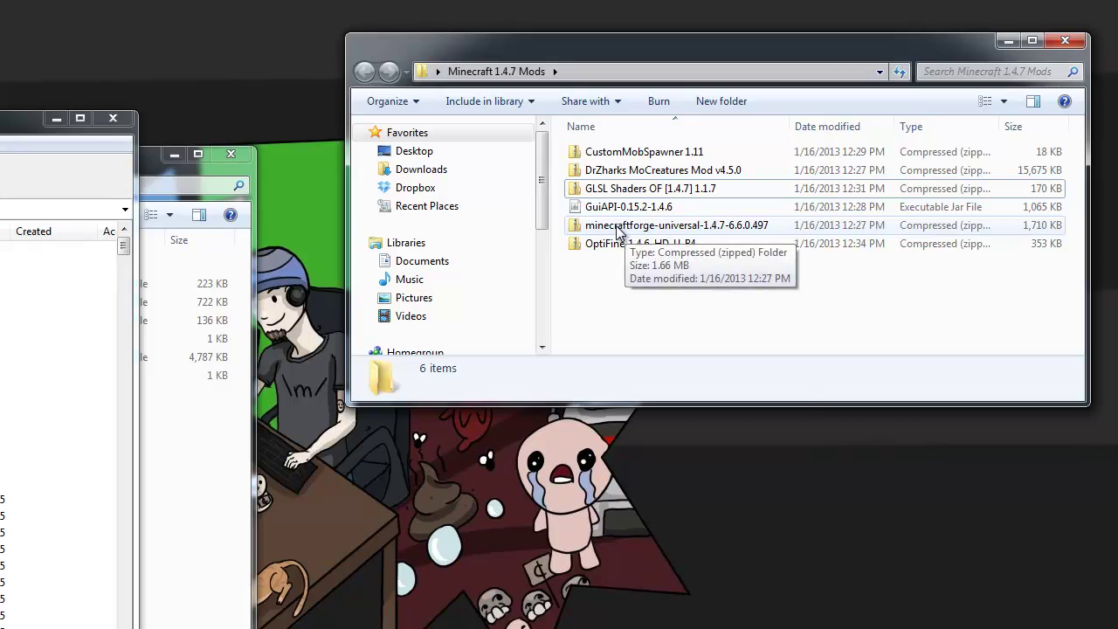
{"action": "right_click", "coordinate": [618, 227]}
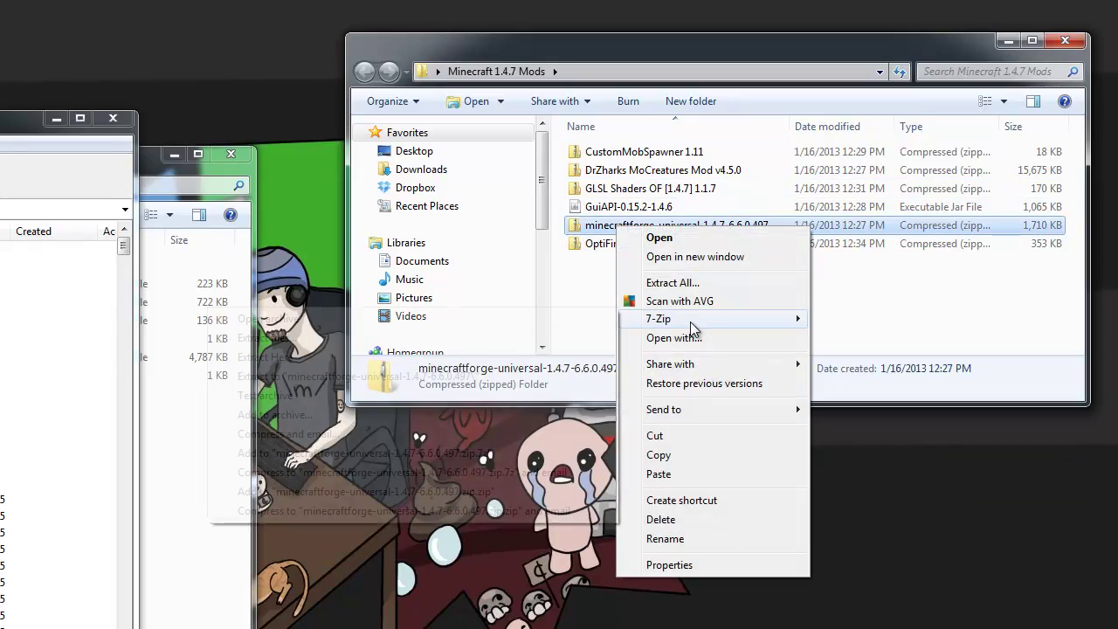
Open the minecraftforge-universal archive in 7-Zip and place it beside minecraft.jar.
{"action": "mouse_move", "coordinate": [690, 321]}
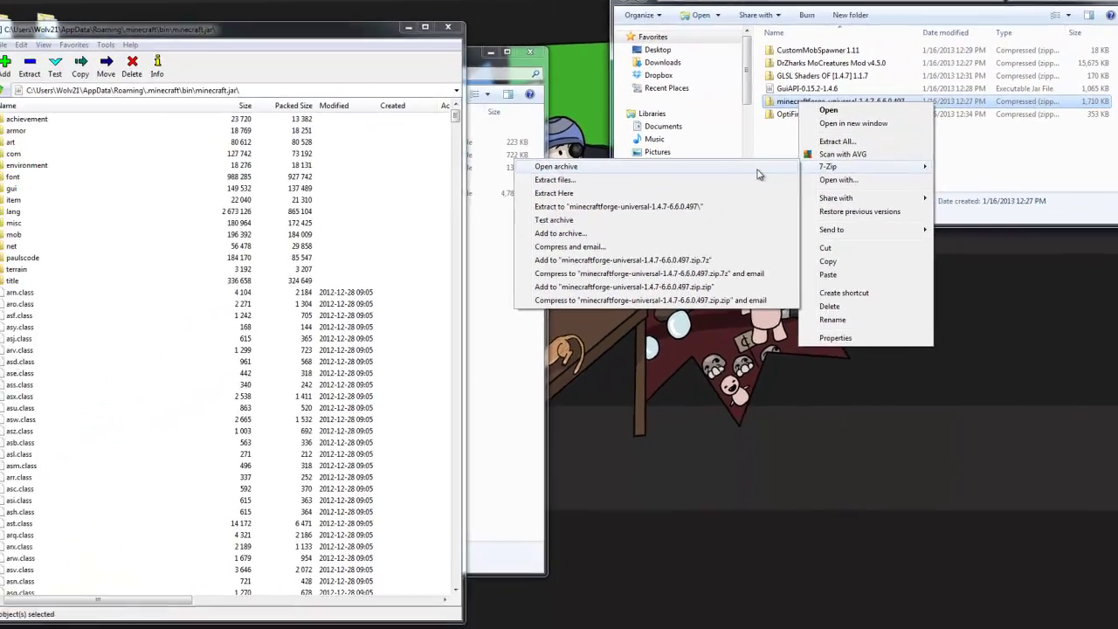
{"action": "left_click", "coordinate": [751, 166]}
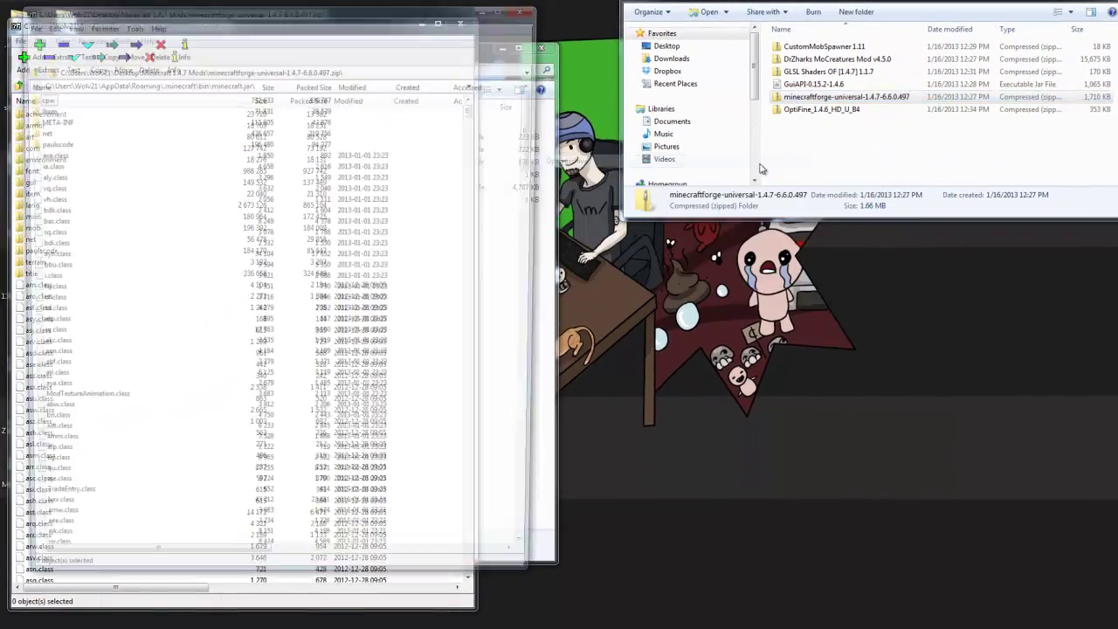
{"action": "left_click_drag", "start_coordinate": [351, 19], "coordinate": [857, 32]}
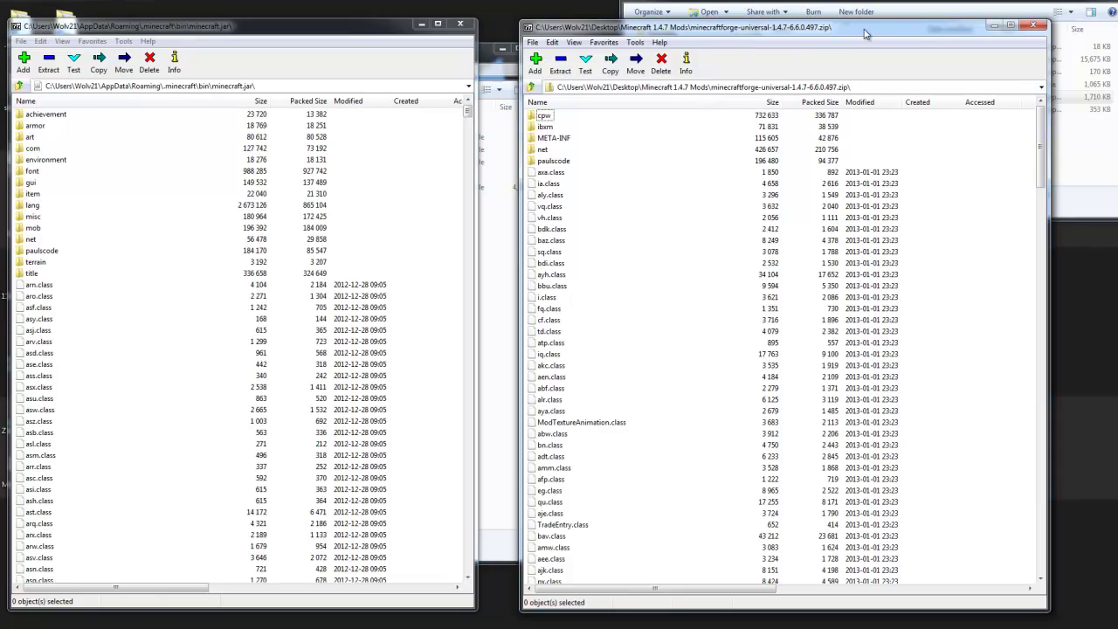
Copy all 231 Forge archive items into minecraft.jar, then close the Forge window.
{"action": "key", "text": "ctrl+a"}
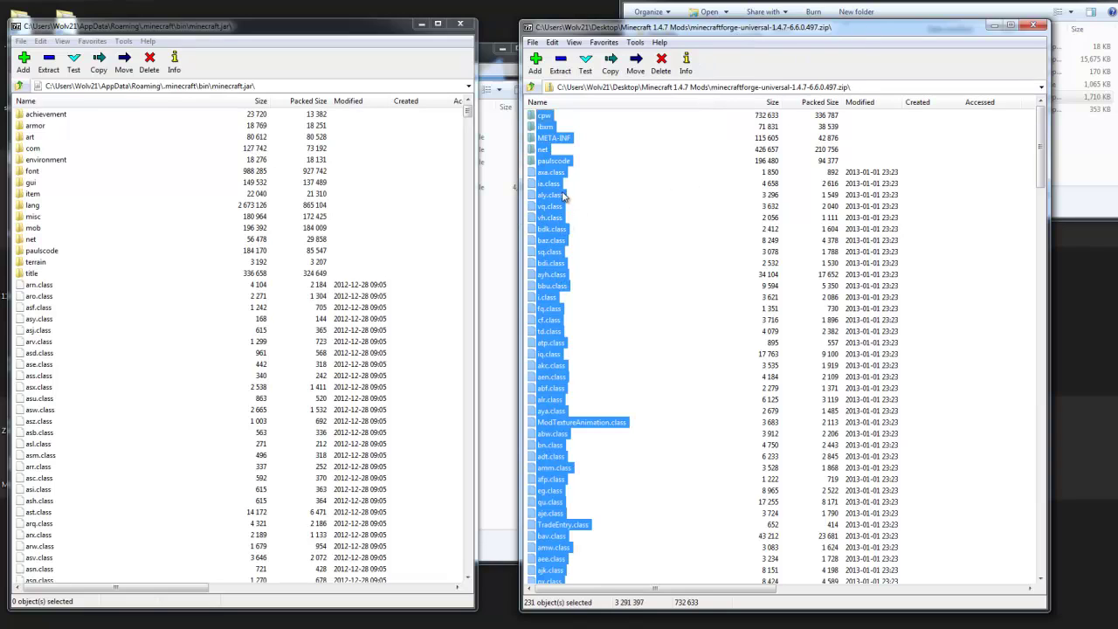
{"action": "left_click_drag", "start_coordinate": [549, 186], "coordinate": [82, 394]}
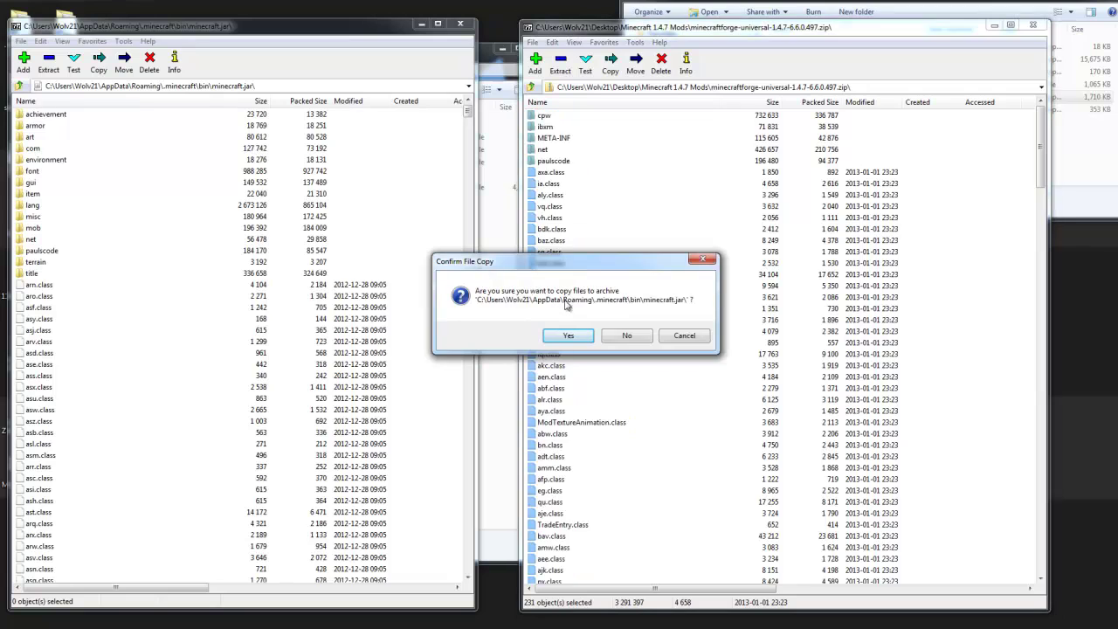
{"action": "left_click", "coordinate": [570, 339]}
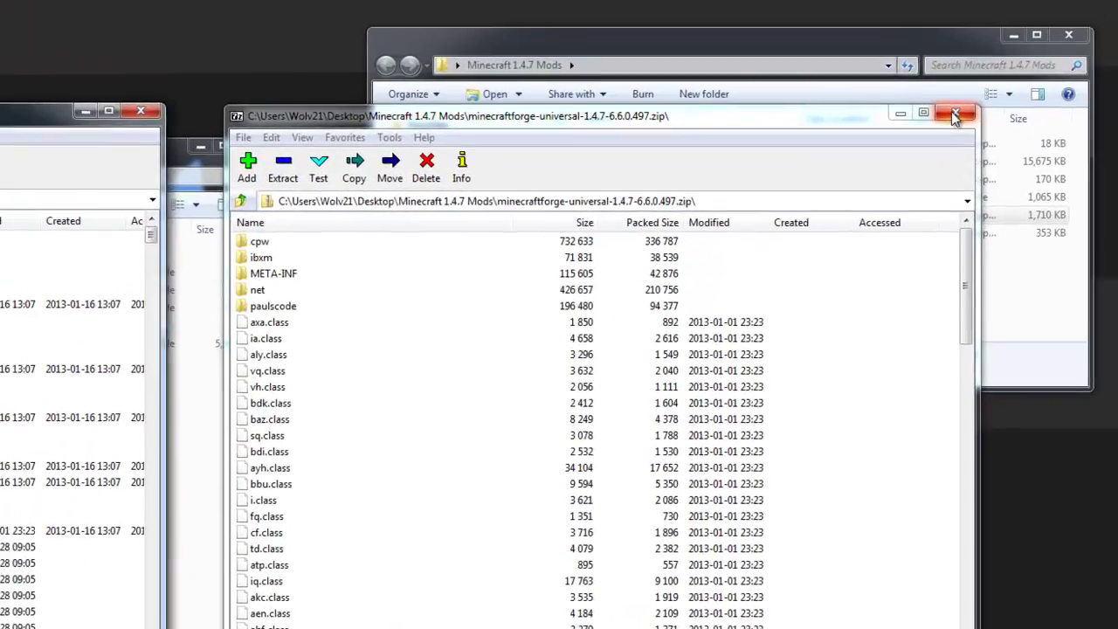
{"action": "left_click", "coordinate": [1018, 42]}
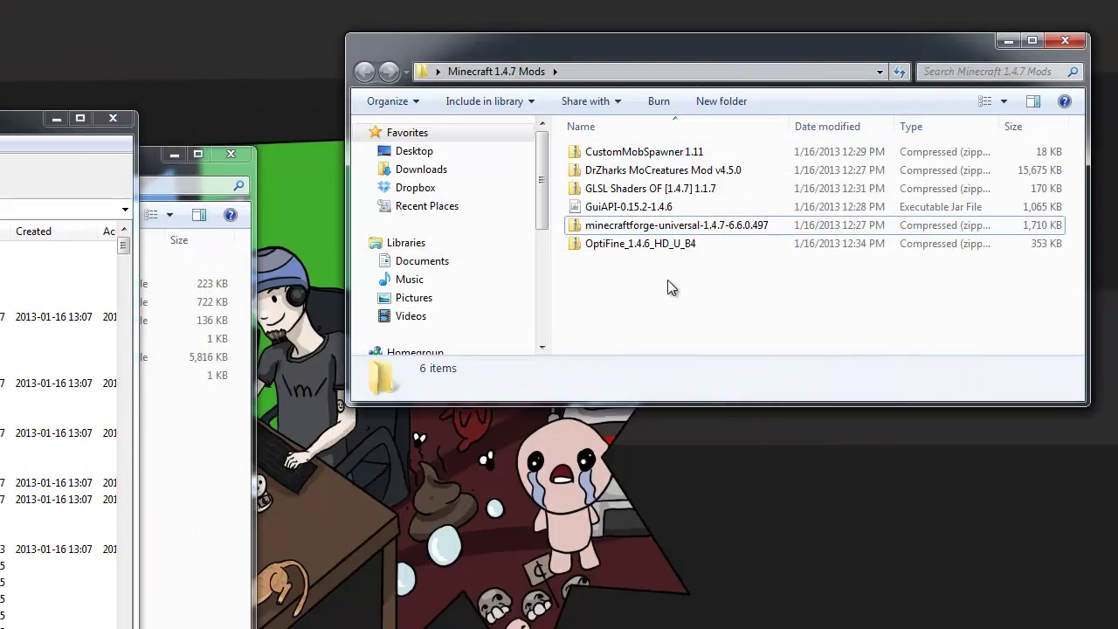
Open the GuiAPI-0.15.2-1.4.6 jar as an archive with 7-Zip.
{"action": "left_click", "coordinate": [599, 210]}
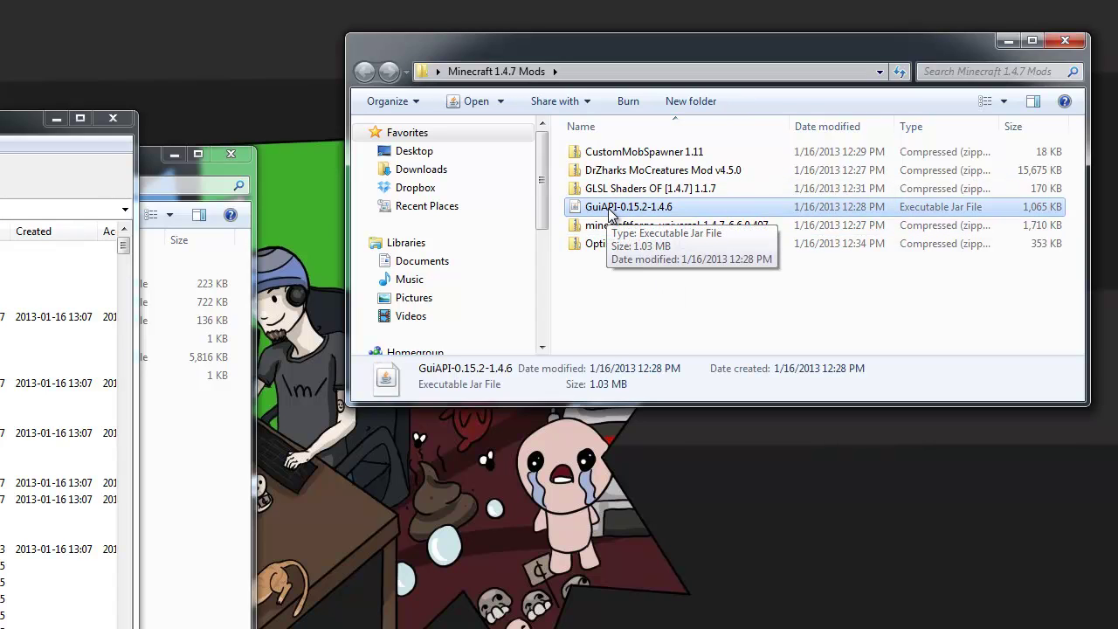
{"action": "right_click", "coordinate": [611, 210]}
{"action": "mouse_move", "coordinate": [651, 240]}
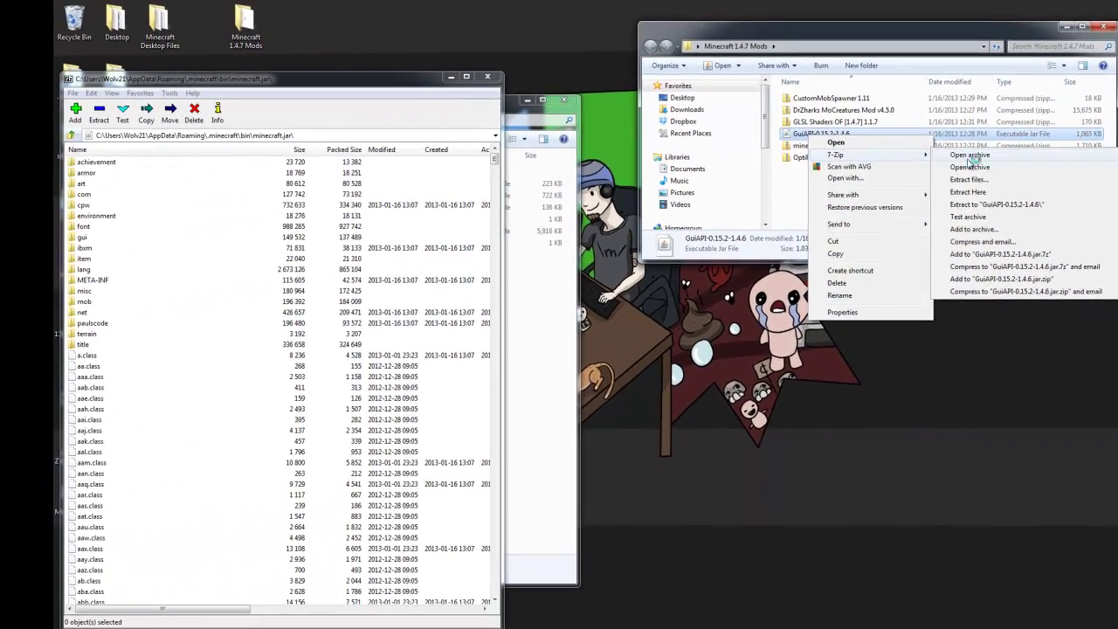
{"action": "left_click", "coordinate": [856, 240]}
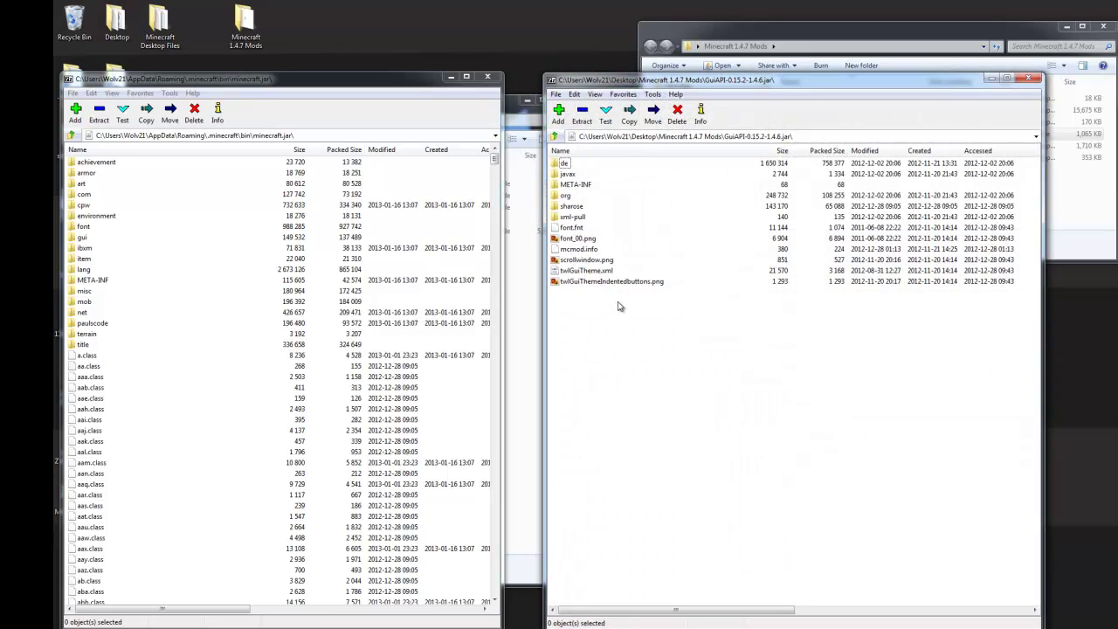
Copy all 12 GuiAPI items, including de, javax, org and sharose, into minecraft.jar.
{"action": "left_click_drag", "start_coordinate": [636, 310], "coordinate": [565, 166]}
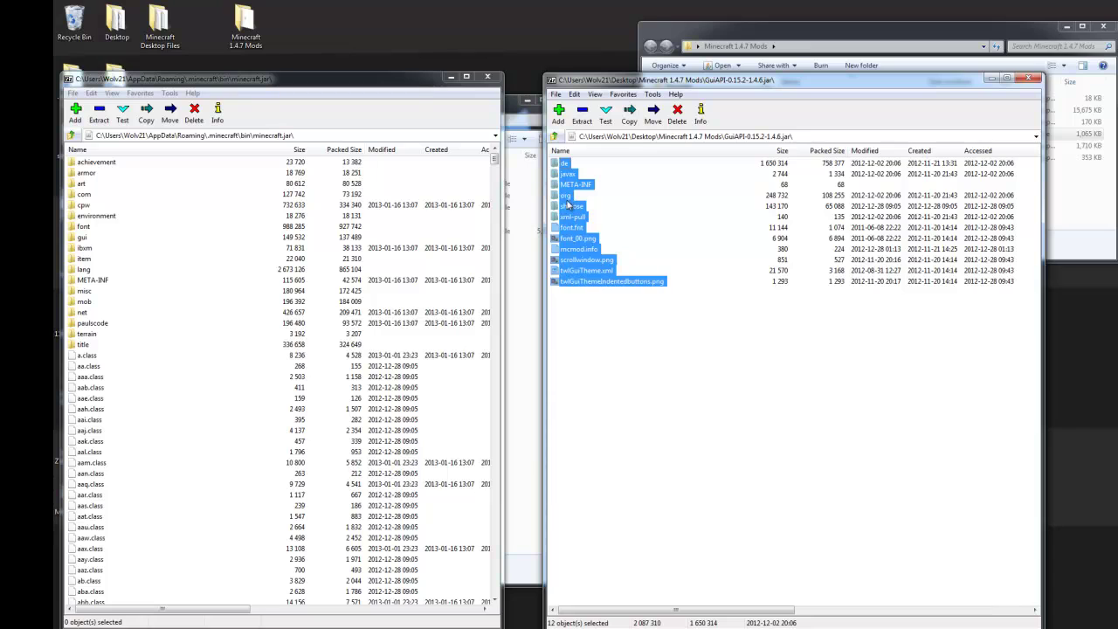
{"action": "left_click_drag", "start_coordinate": [566, 199], "coordinate": [178, 461]}
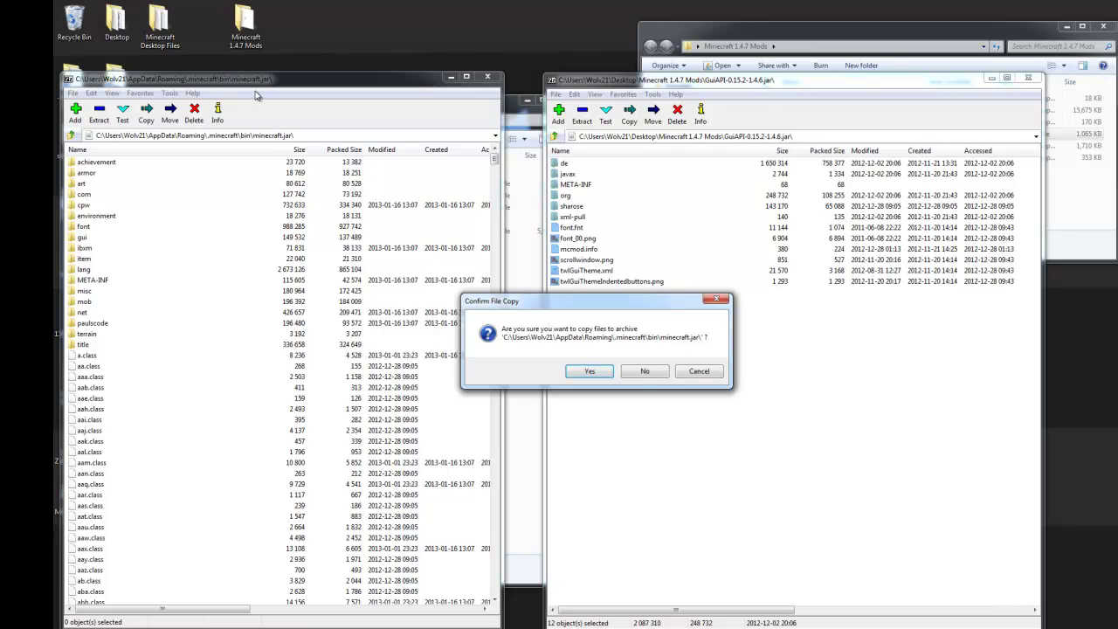
{"action": "left_click", "coordinate": [589, 371]}
{"action": "left_click", "coordinate": [713, 366]}
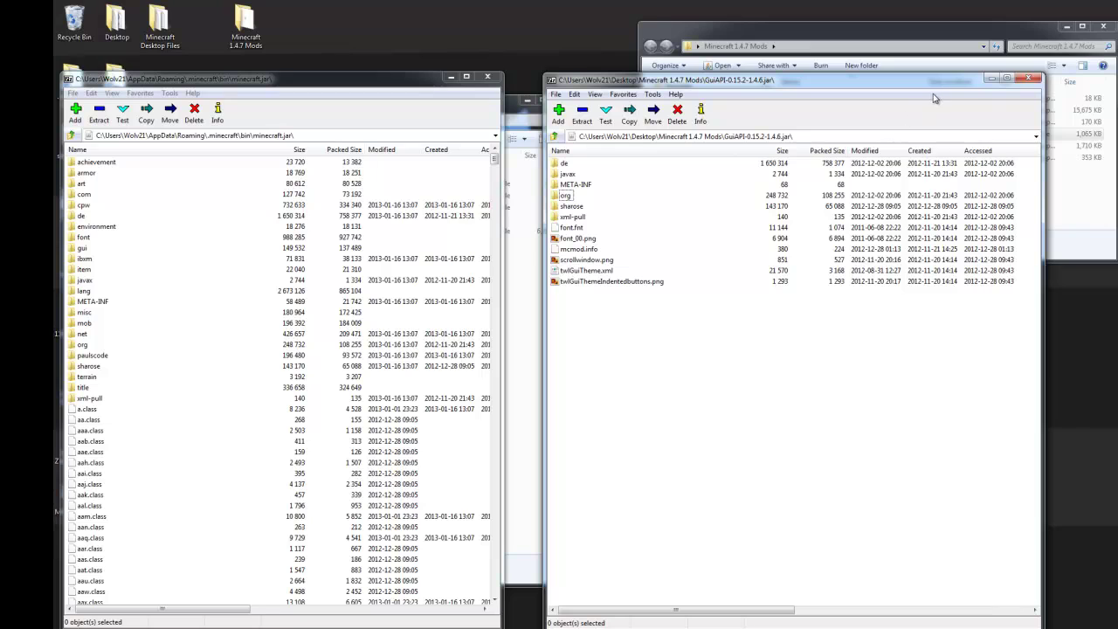
Close the GuiAPI window, delete META-INF from minecraft.jar, then close the jar's window.
{"action": "left_click", "coordinate": [1031, 80]}
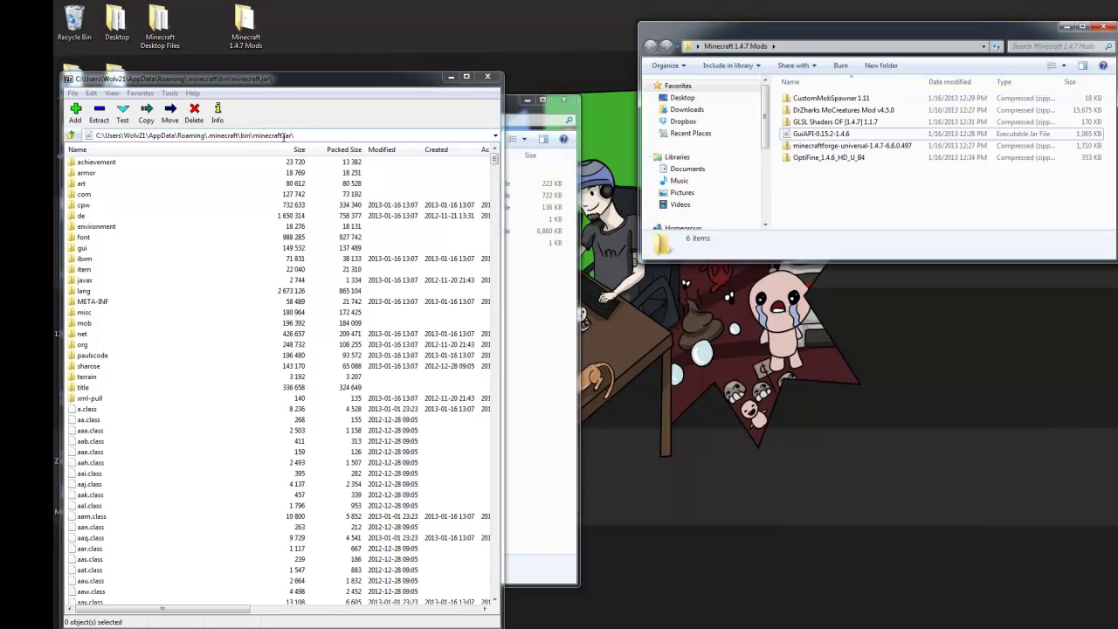
{"action": "left_click", "coordinate": [104, 301]}
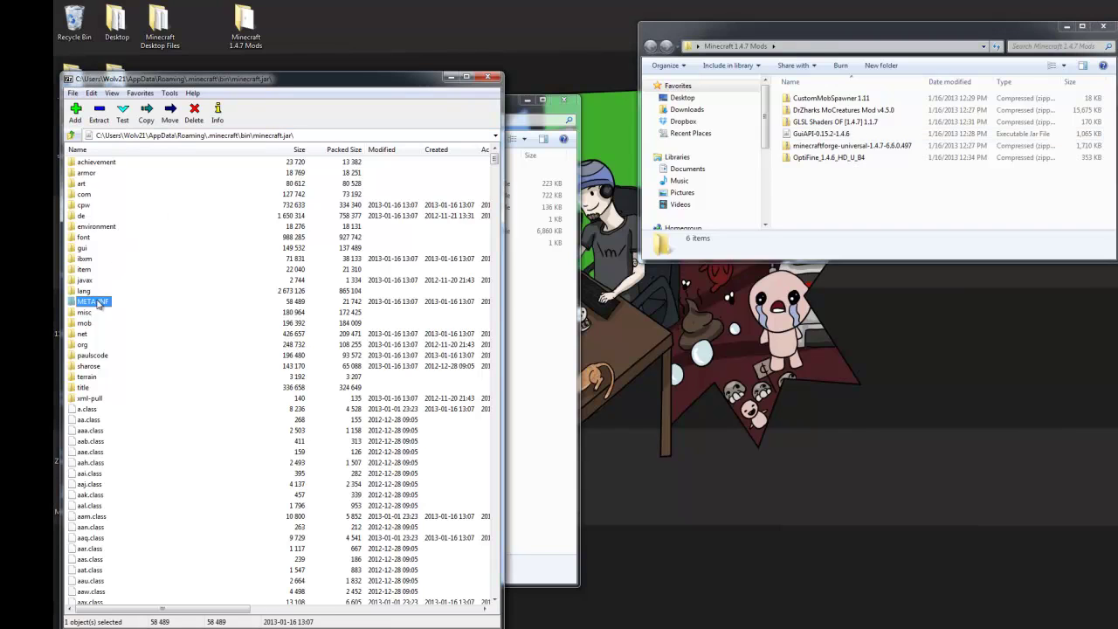
{"action": "key", "text": "Delete"}
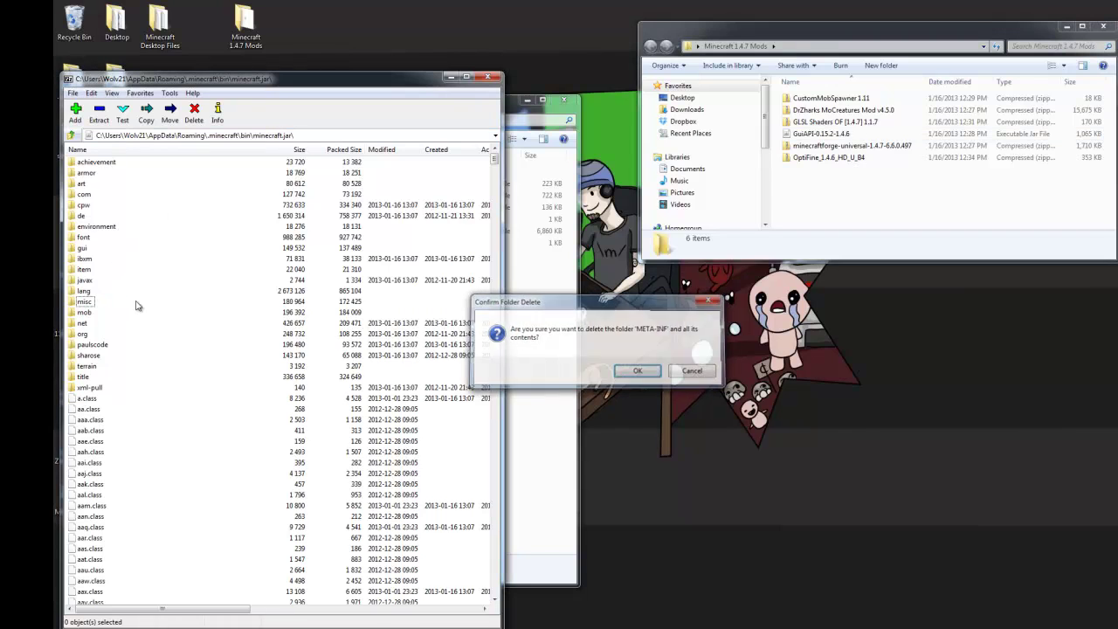
{"action": "key", "text": "Return"}
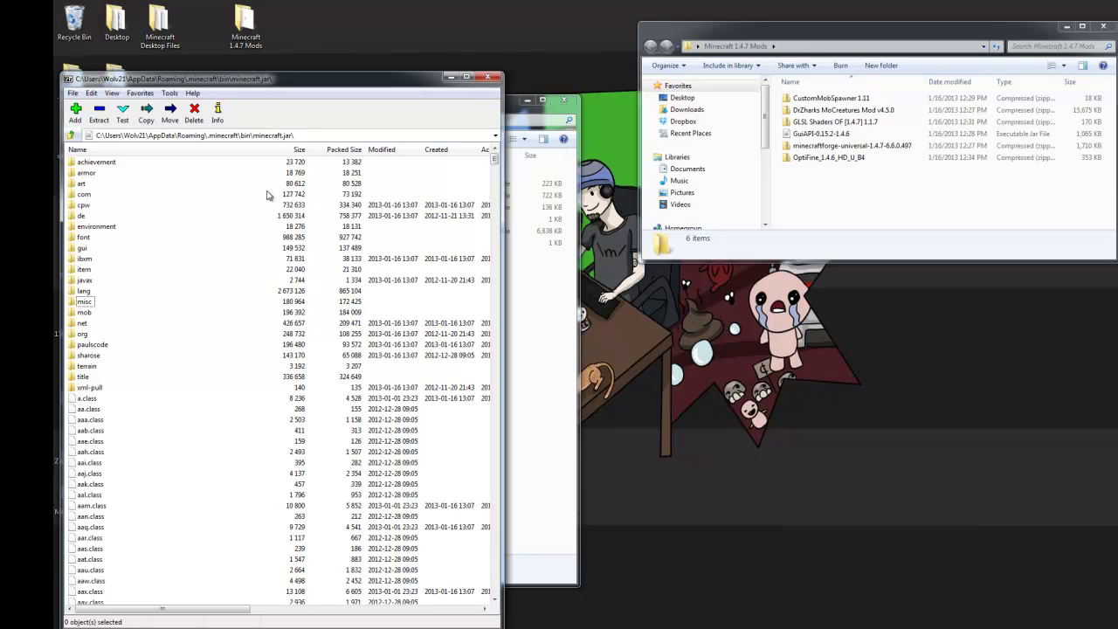
{"action": "left_click", "coordinate": [488, 76]}
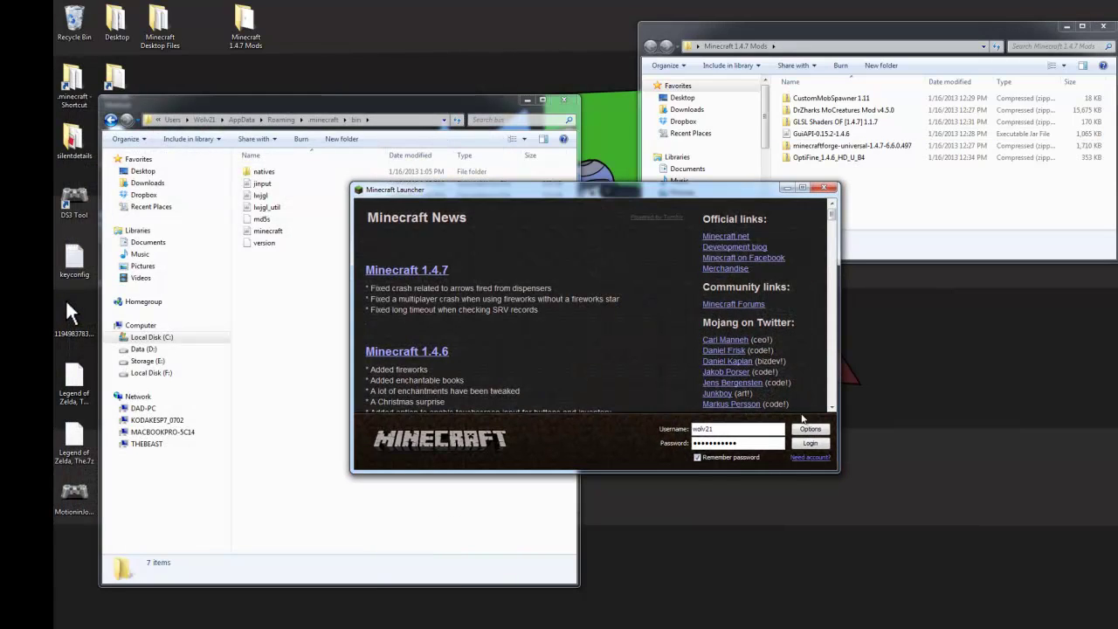
Launch Minecraft 1.4.7, confirm Forge 6.6.0.497 and GuiAPI 0.15.2 in Mods, then quit.
{"action": "left_click", "coordinate": [810, 444]}
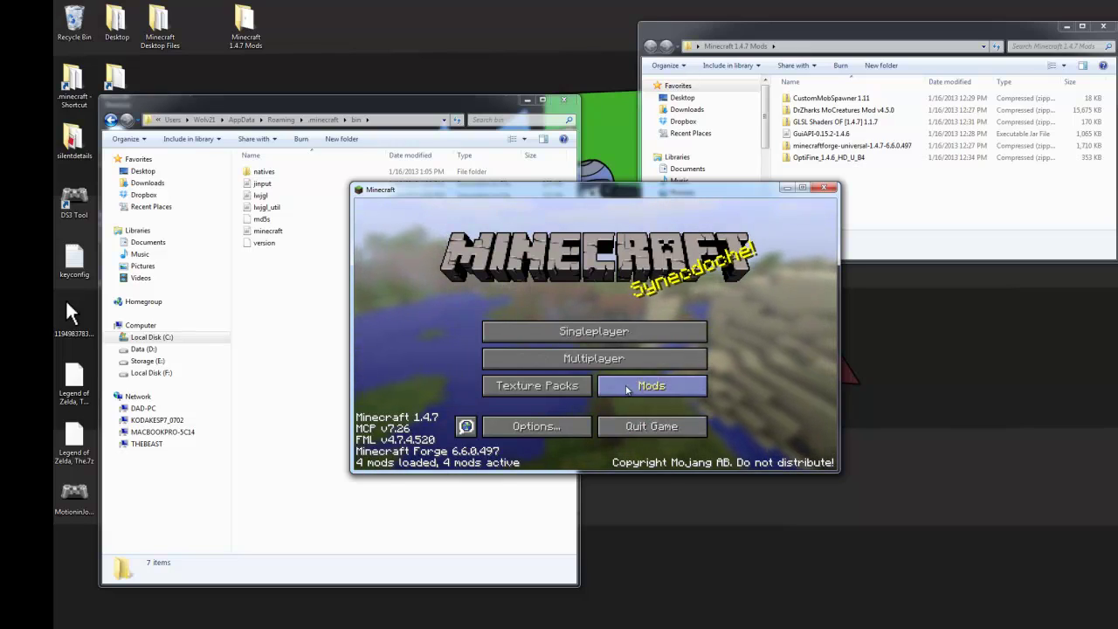
{"action": "left_click", "coordinate": [645, 389]}
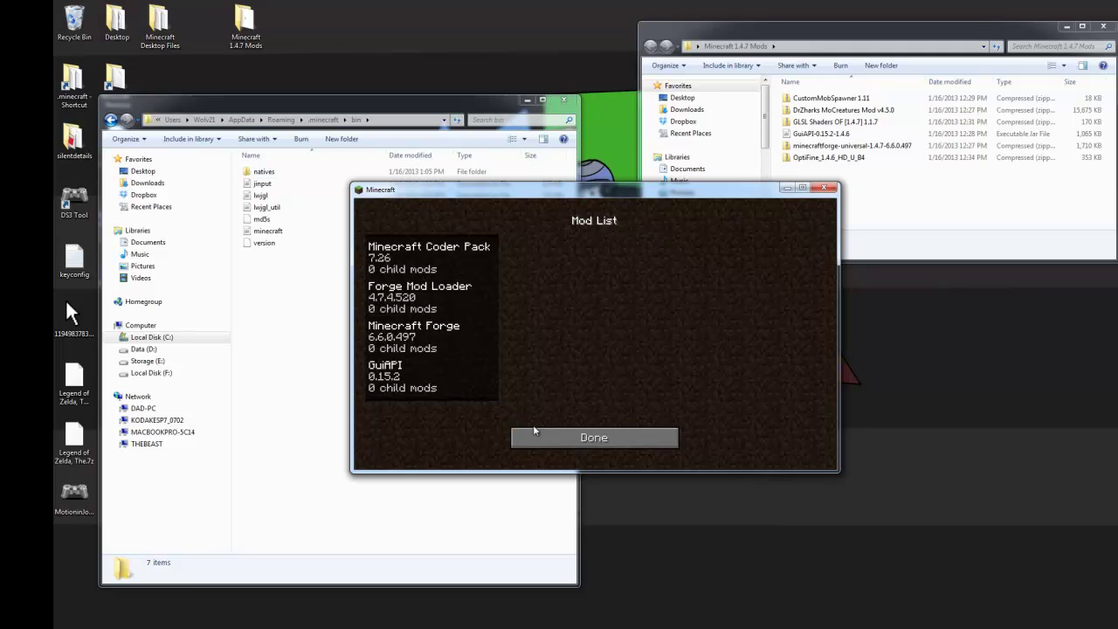
{"action": "left_click", "coordinate": [587, 438]}
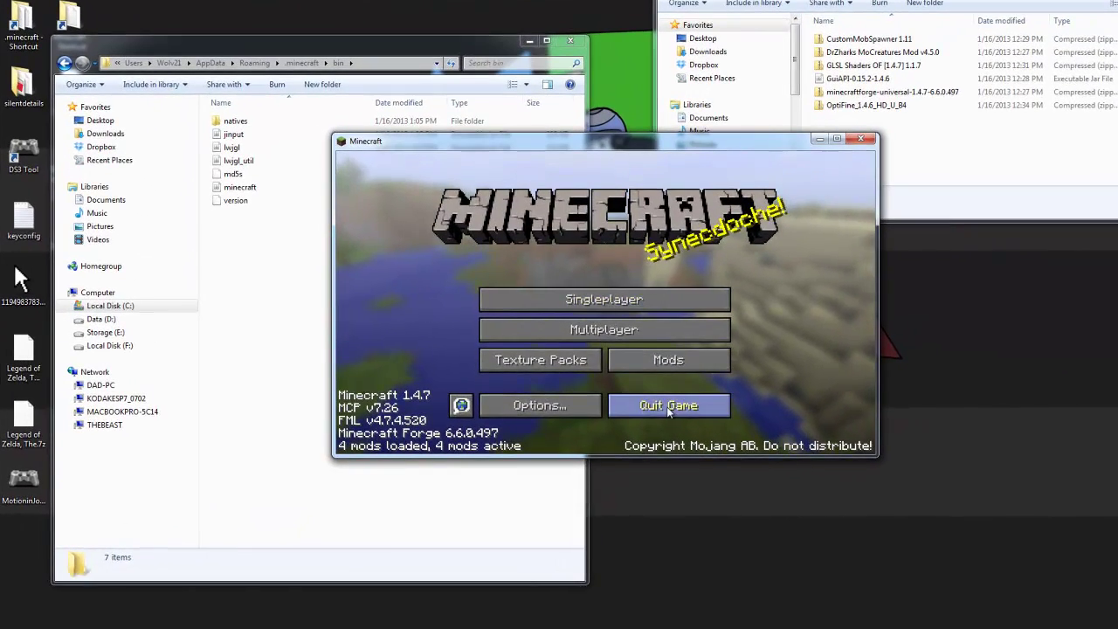
{"action": "left_click", "coordinate": [663, 411]}
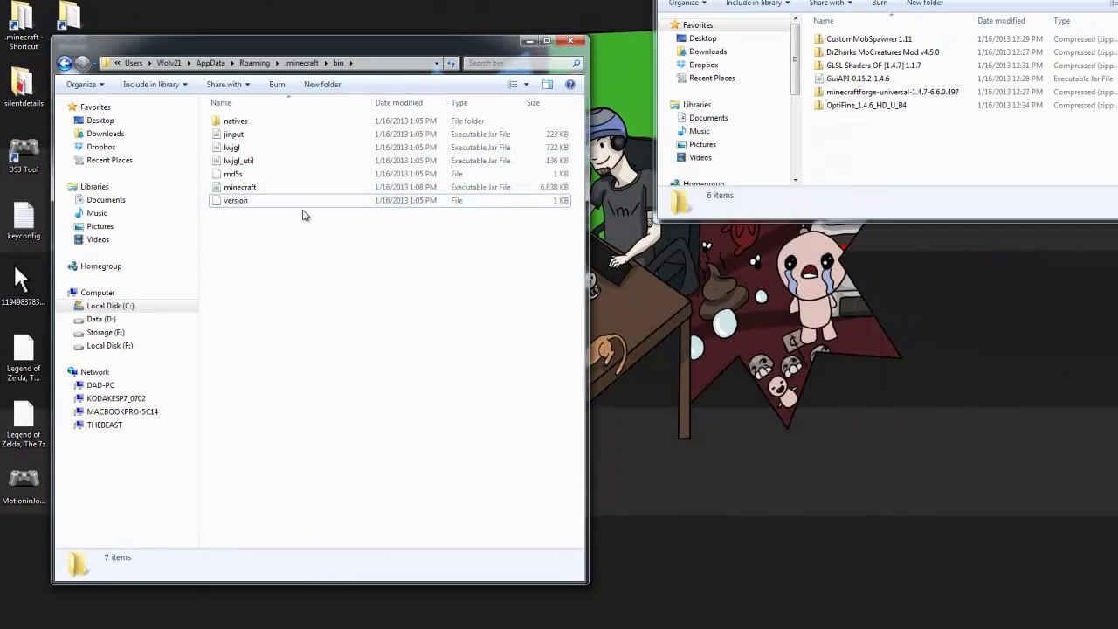
Open minecraft.jar from the bin folder in 7-Zip and reposition its window.
{"action": "right_click", "coordinate": [236, 190]}
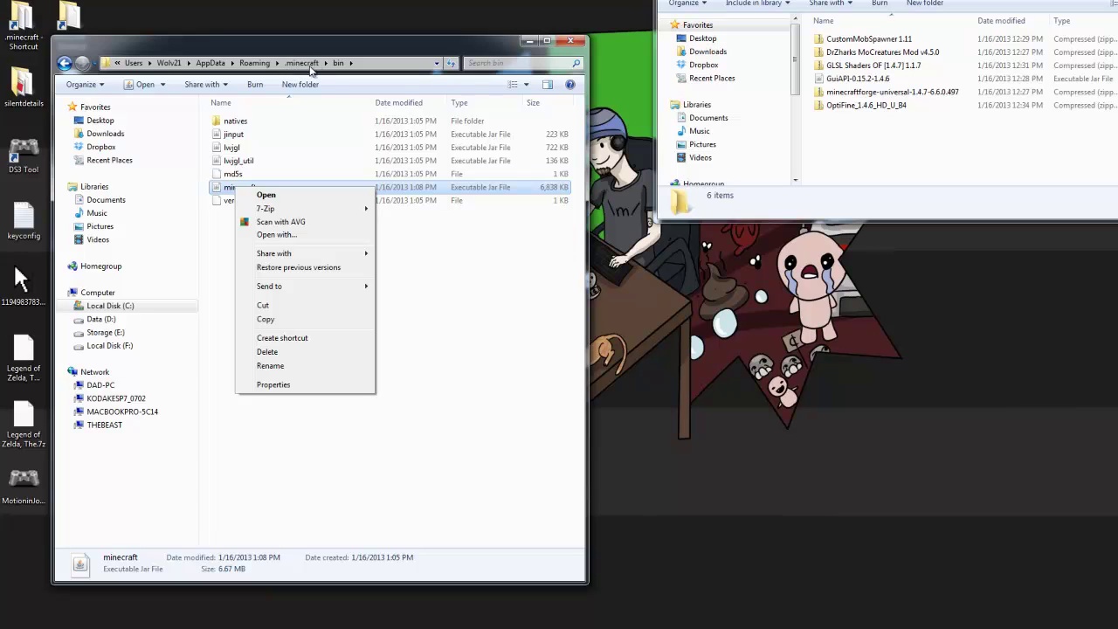
{"action": "mouse_move", "coordinate": [287, 210]}
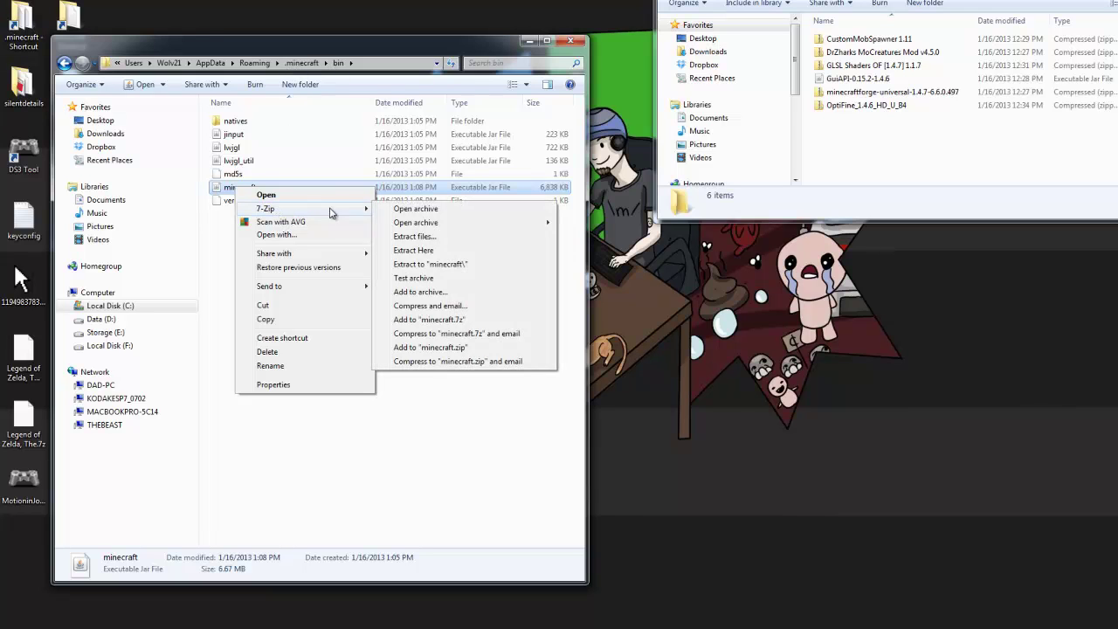
{"action": "left_click", "coordinate": [397, 210]}
{"action": "left_click_drag", "start_coordinate": [325, 26], "coordinate": [358, 18]}
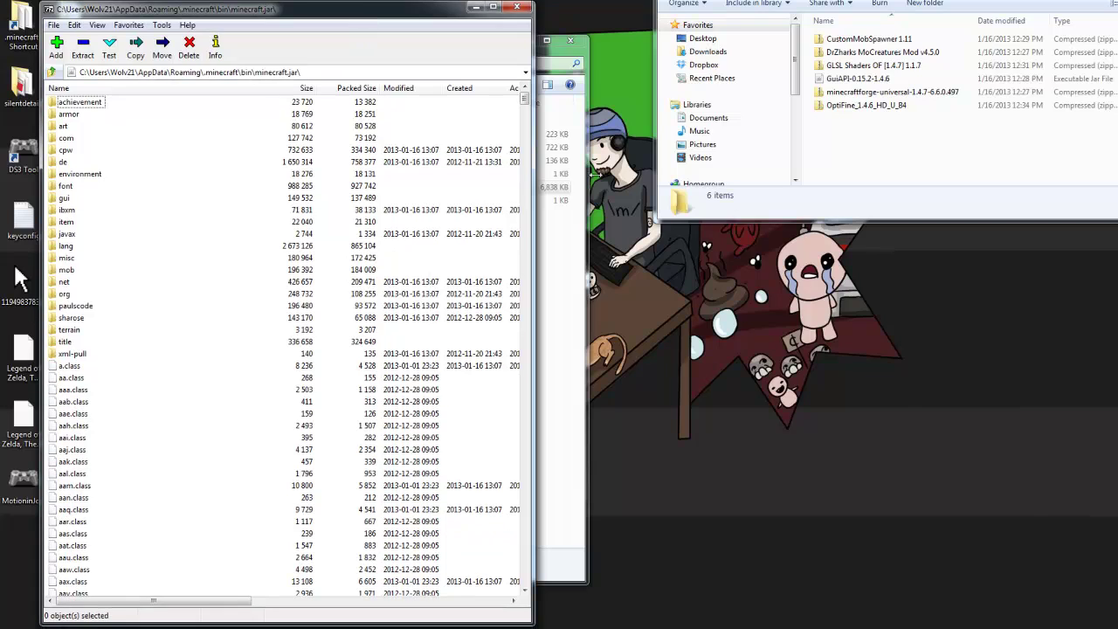
Open the OptiFine_1.4.6_HD_U_B4 zip in 7-Zip and place it beside minecraft.jar.
{"action": "right_click", "coordinate": [874, 107]}
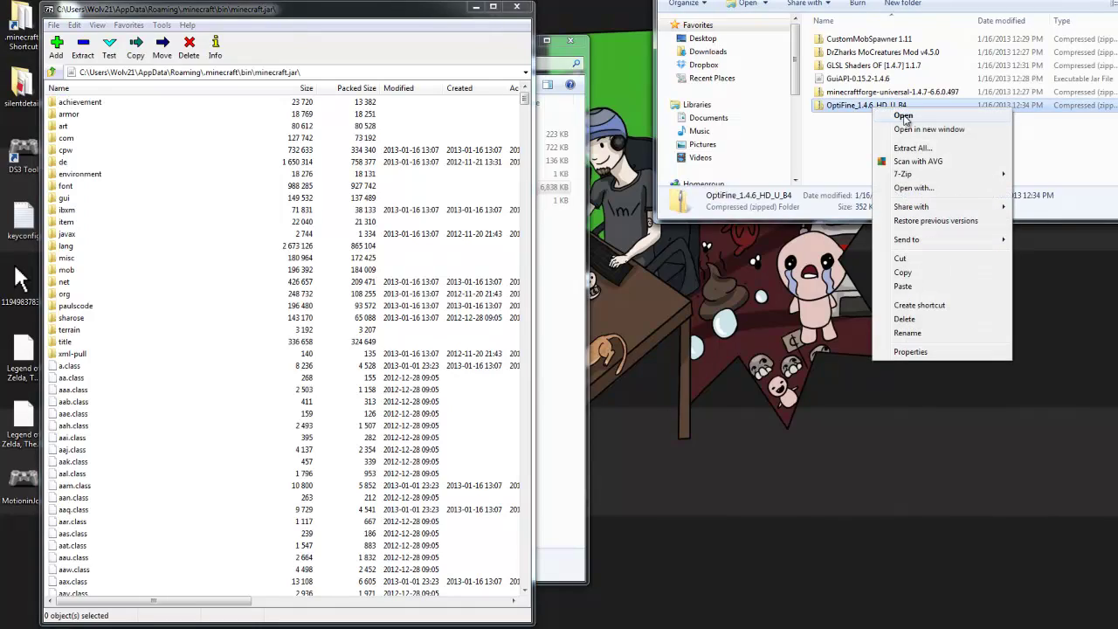
{"action": "mouse_move", "coordinate": [934, 176]}
{"action": "left_click", "coordinate": [830, 176]}
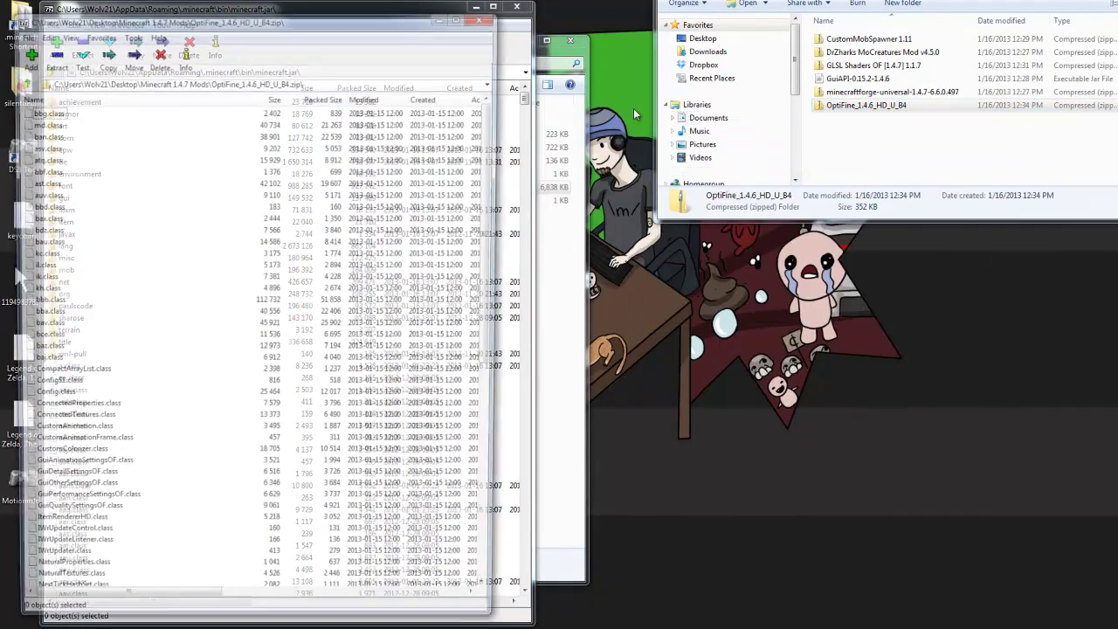
{"action": "left_click_drag", "start_coordinate": [393, 19], "coordinate": [958, 16]}
Copy all 75 OptiFine files into minecraft.jar and close the OptiFine window.
{"action": "key", "text": "ctrl+a"}
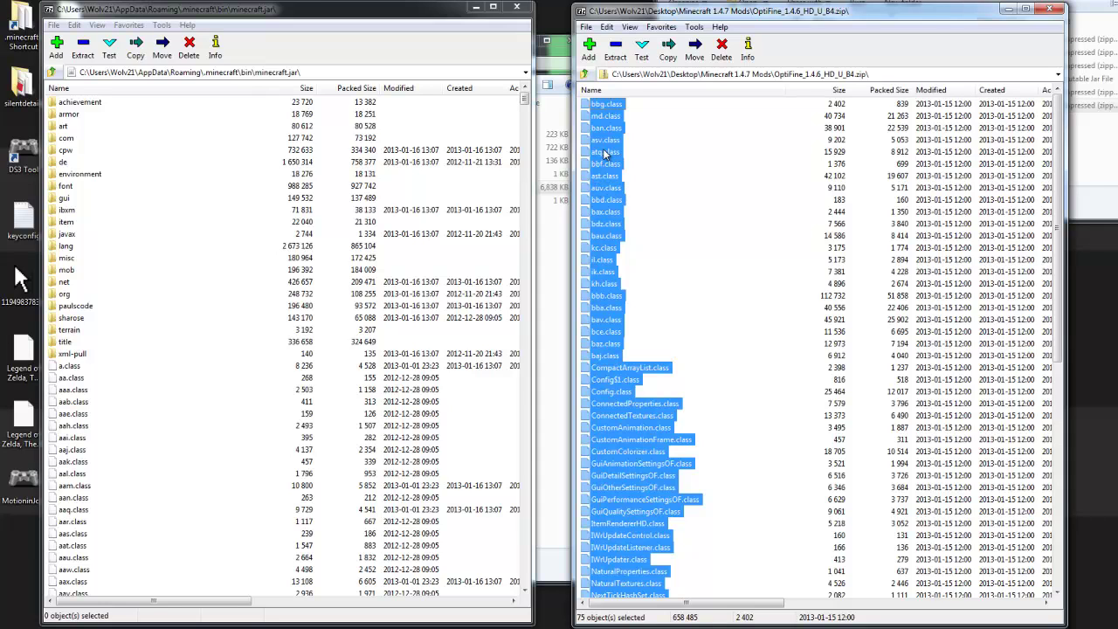
{"action": "left_click_drag", "start_coordinate": [611, 167], "coordinate": [105, 435]}
{"action": "left_click_drag", "start_coordinate": [112, 436], "coordinate": [111, 436]}
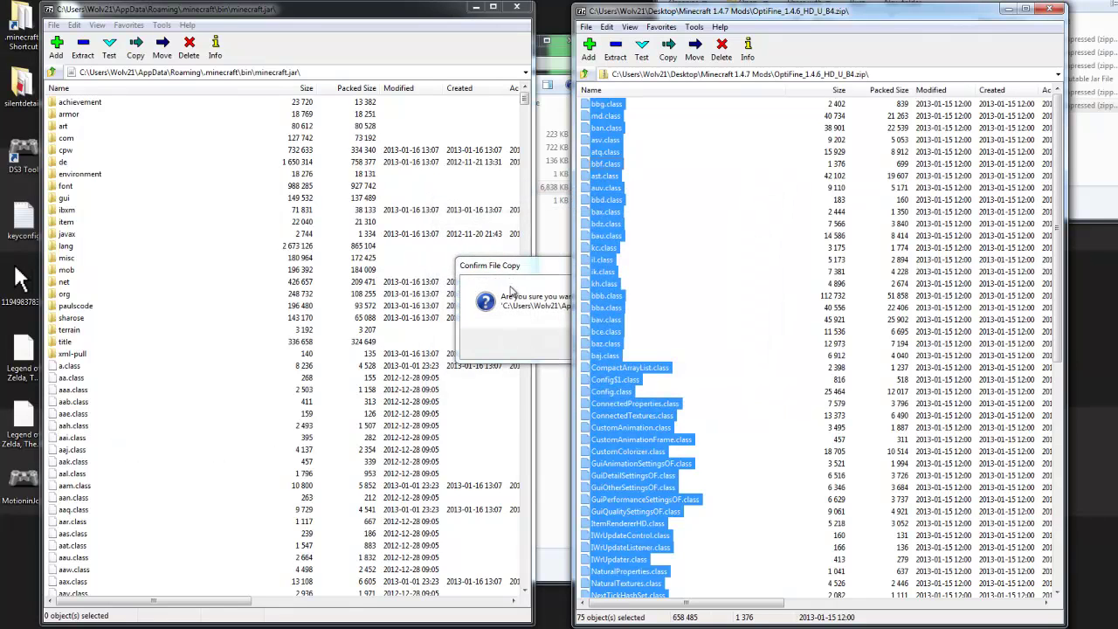
{"action": "left_click", "coordinate": [615, 338]}
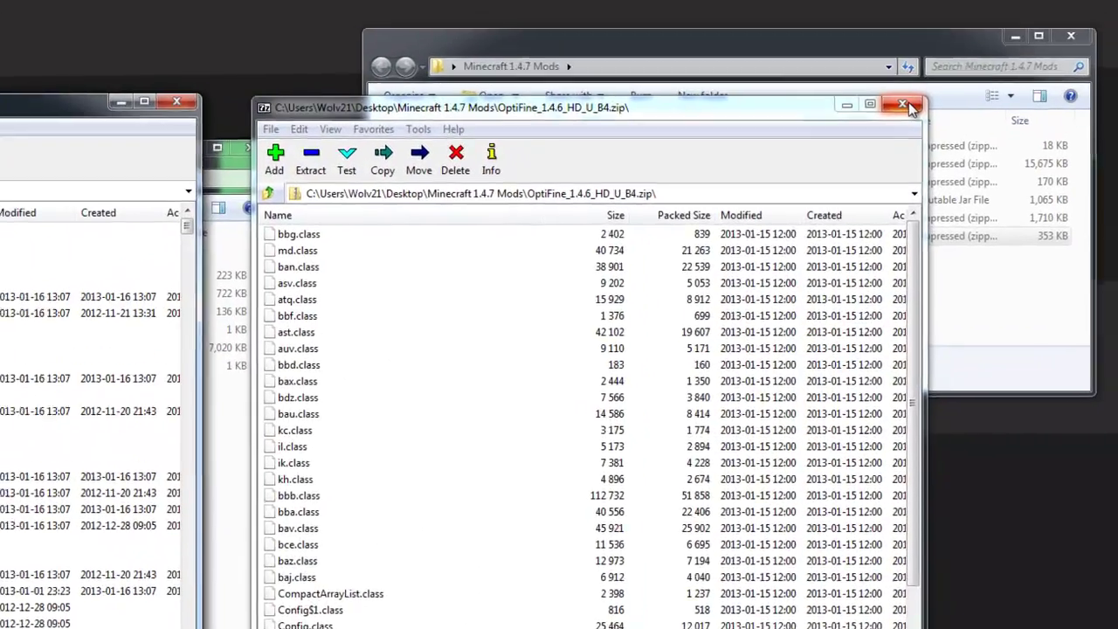
{"action": "left_click", "coordinate": [908, 106]}
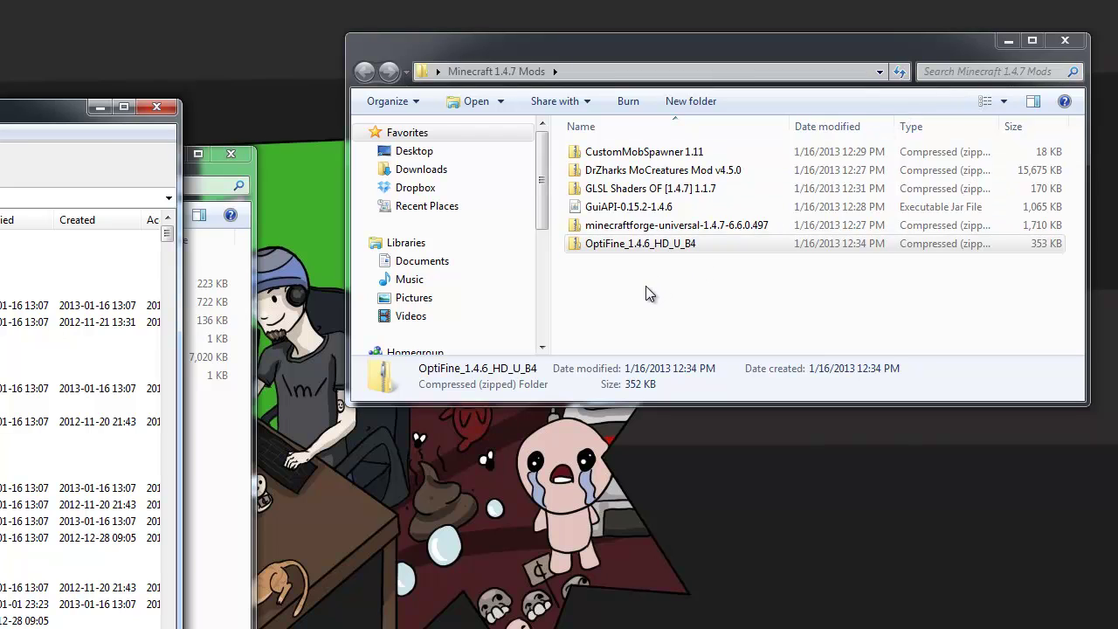
Open GLSL Shaders OF [1.4.7] 1.1.7, copy its 12 class files into minecraft.jar, then close it.
{"action": "right_click", "coordinate": [598, 192]}
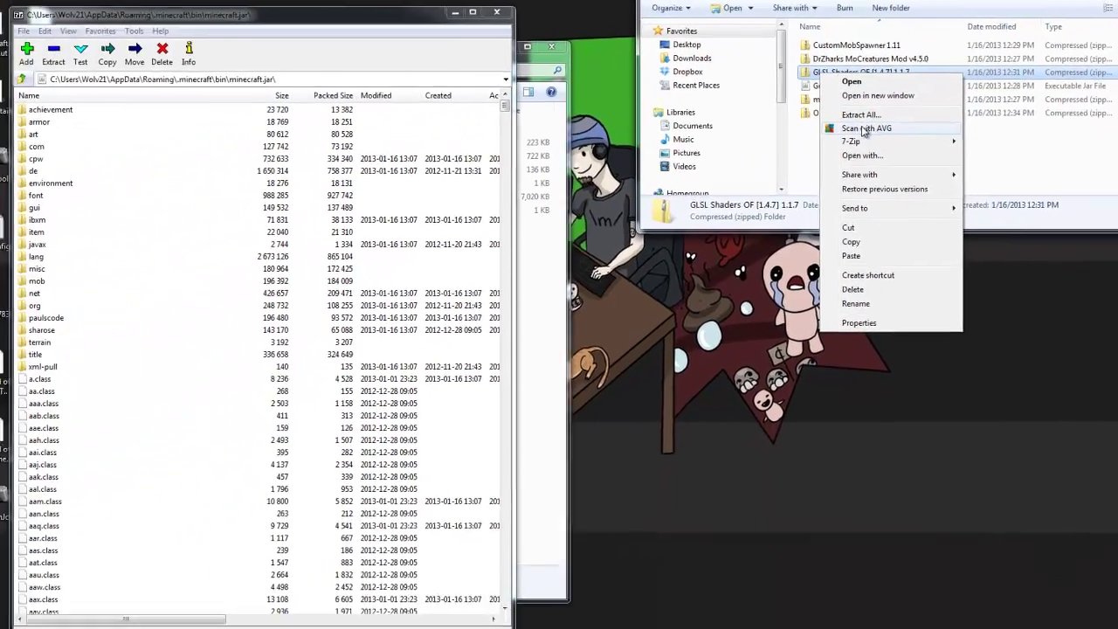
{"action": "mouse_move", "coordinate": [646, 281]}
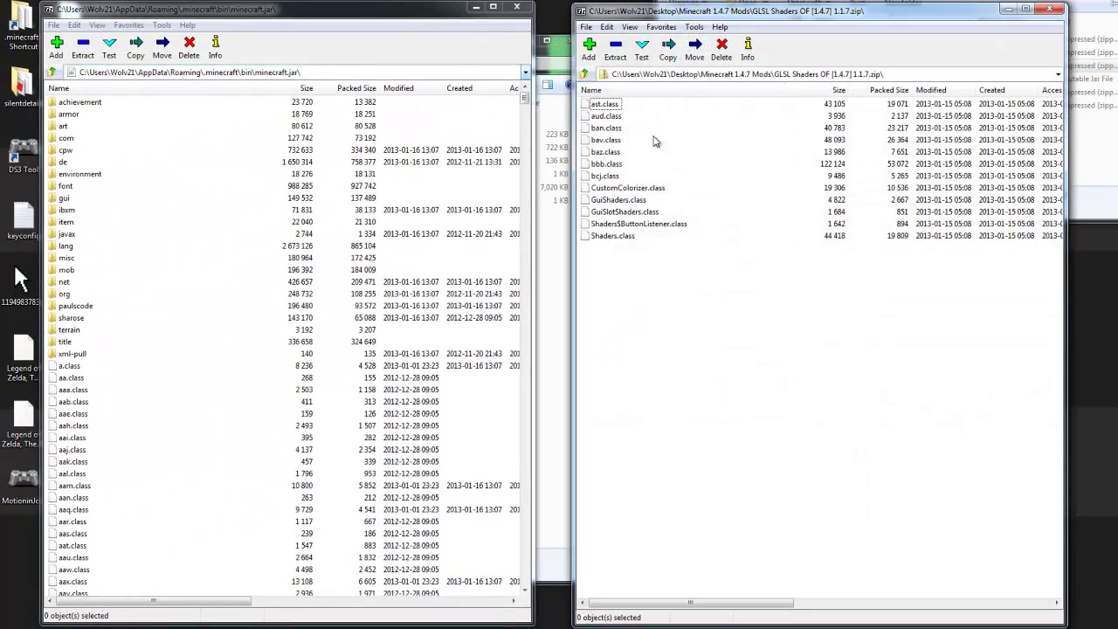
{"action": "key", "text": "ctrl+a"}
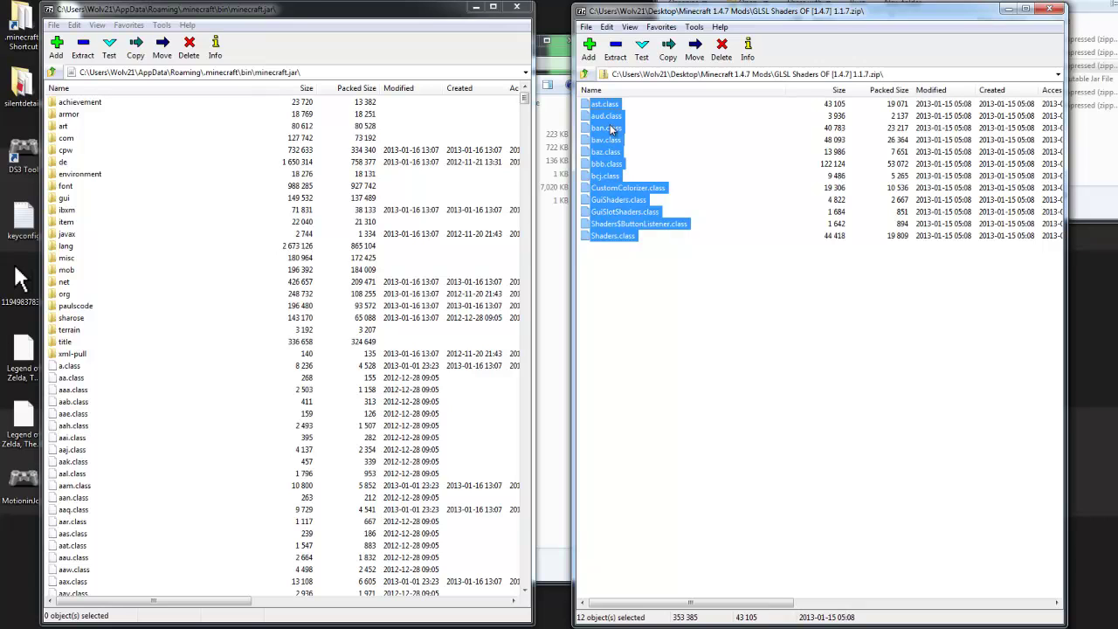
{"action": "left_click_drag", "start_coordinate": [608, 128], "coordinate": [134, 430]}
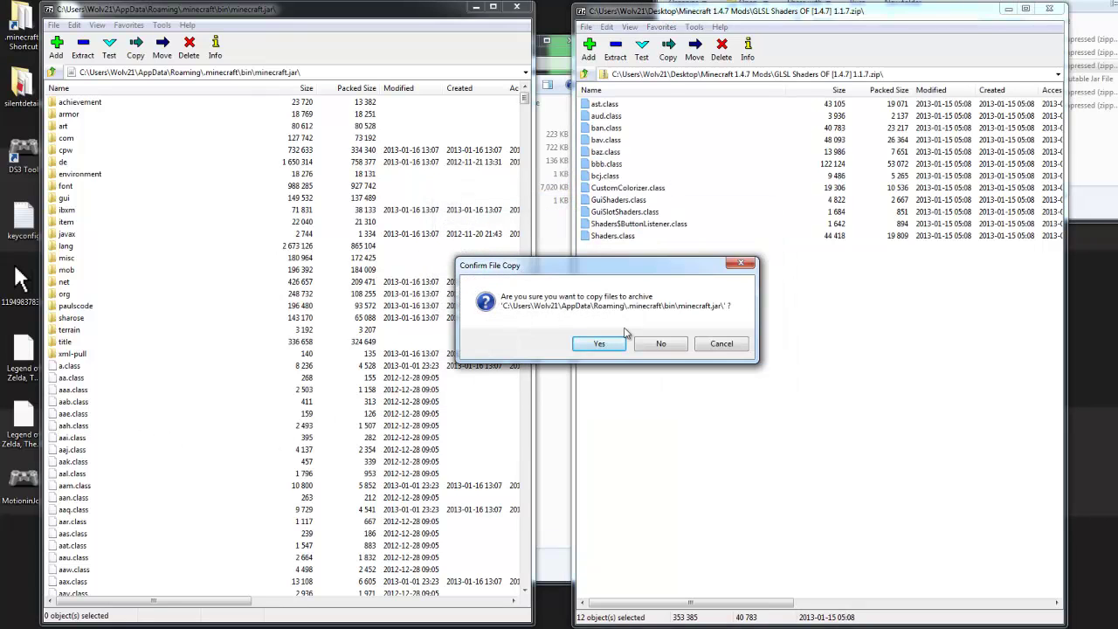
{"action": "left_click", "coordinate": [607, 346]}
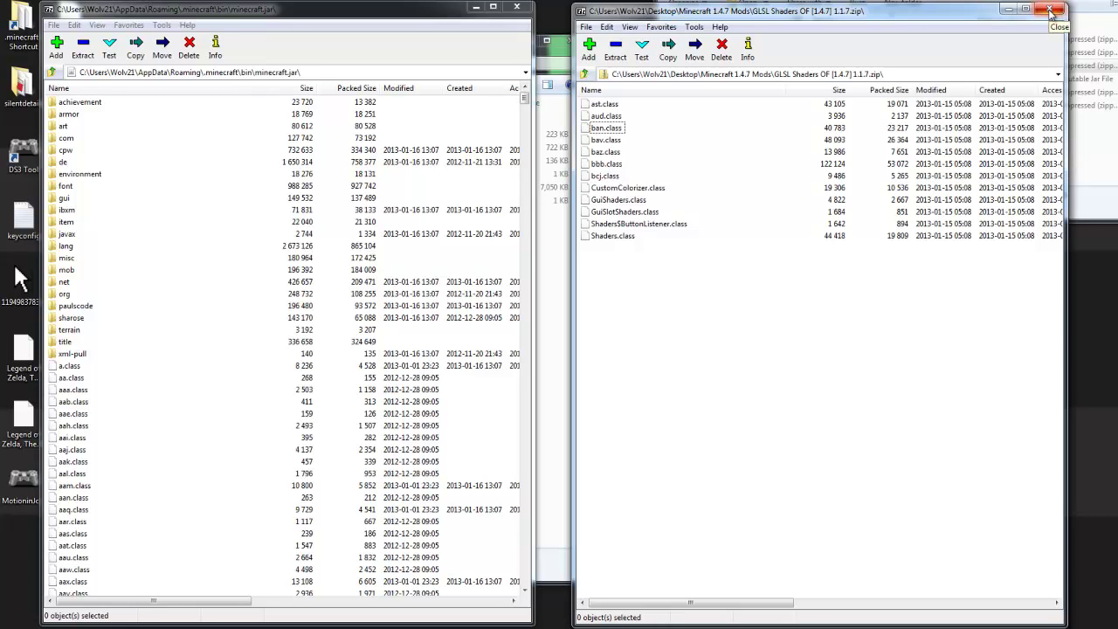
{"action": "left_click", "coordinate": [1051, 10]}
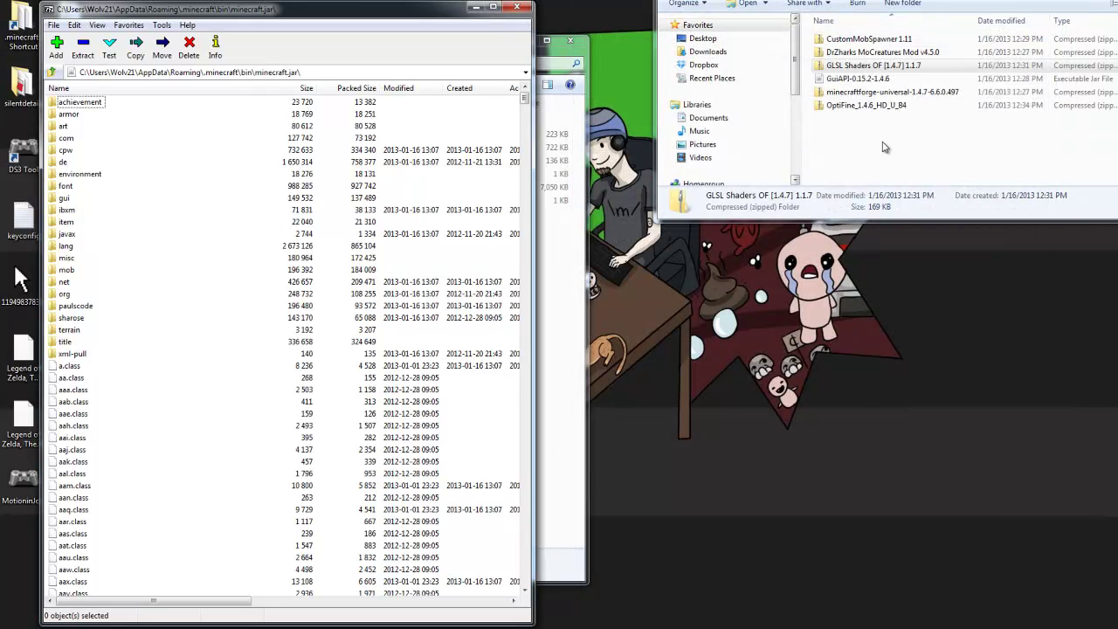